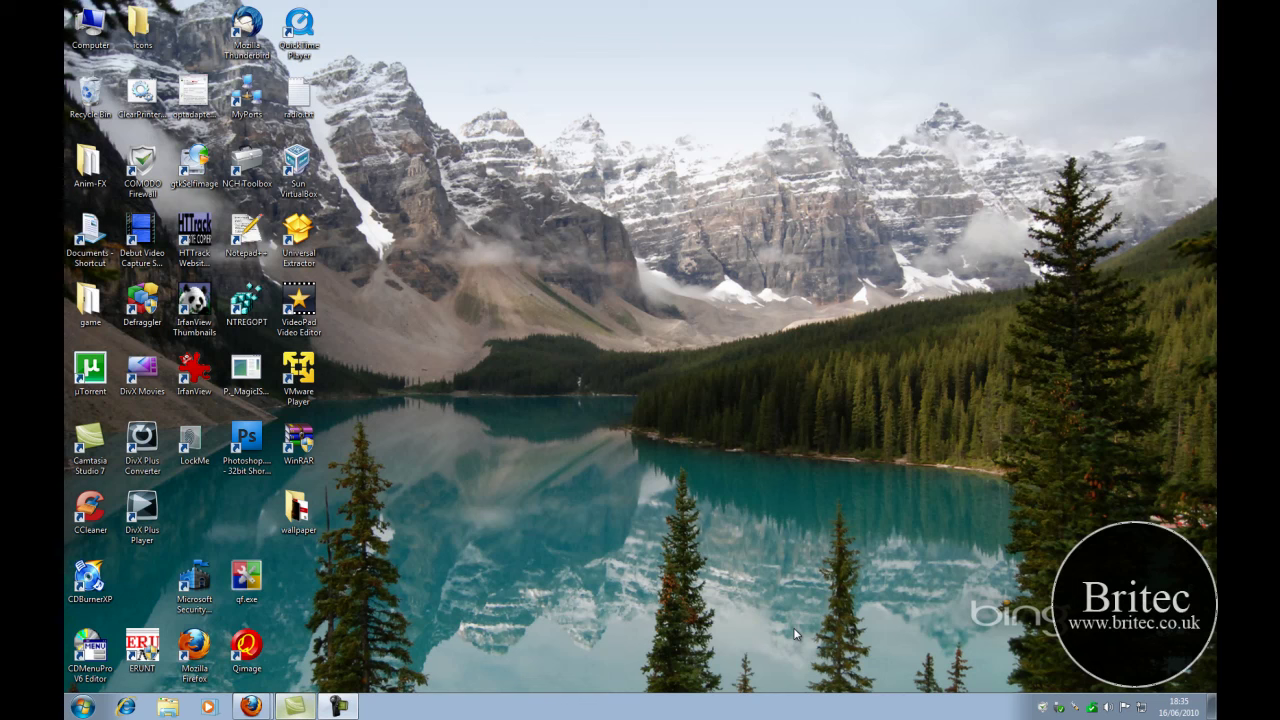
right_click(251, 706)
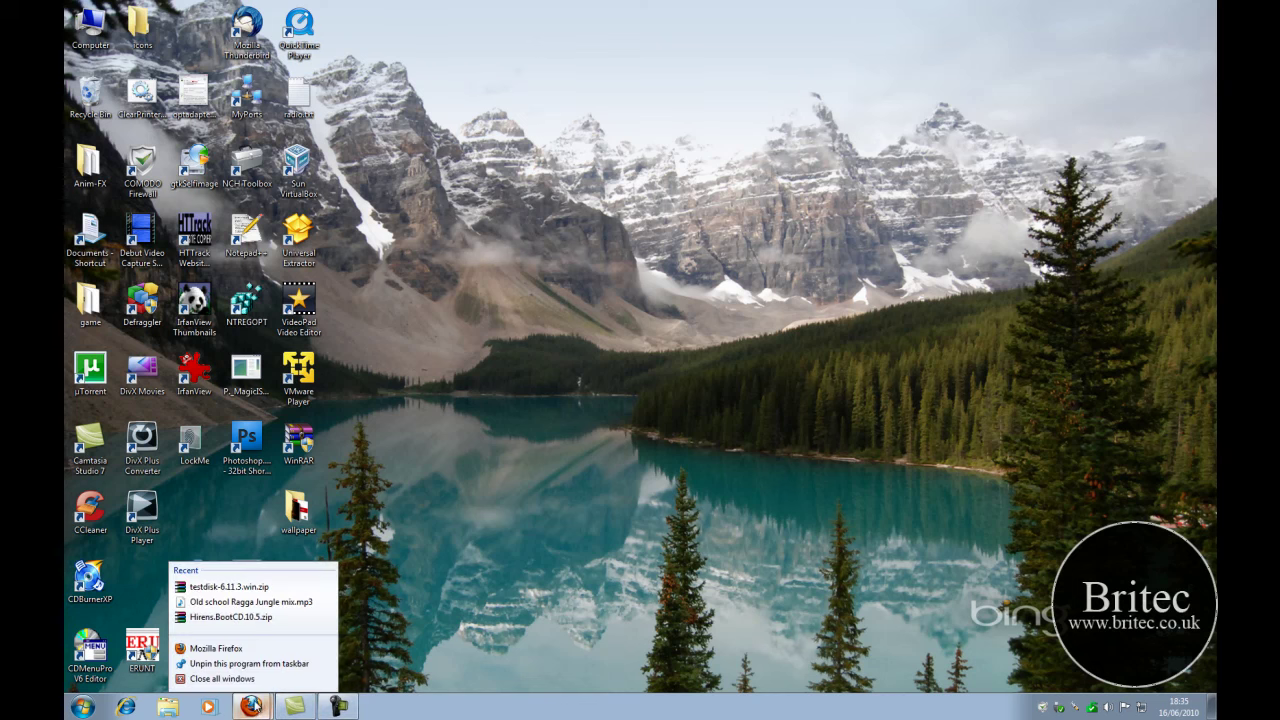
click(254, 708)
click(241, 702)
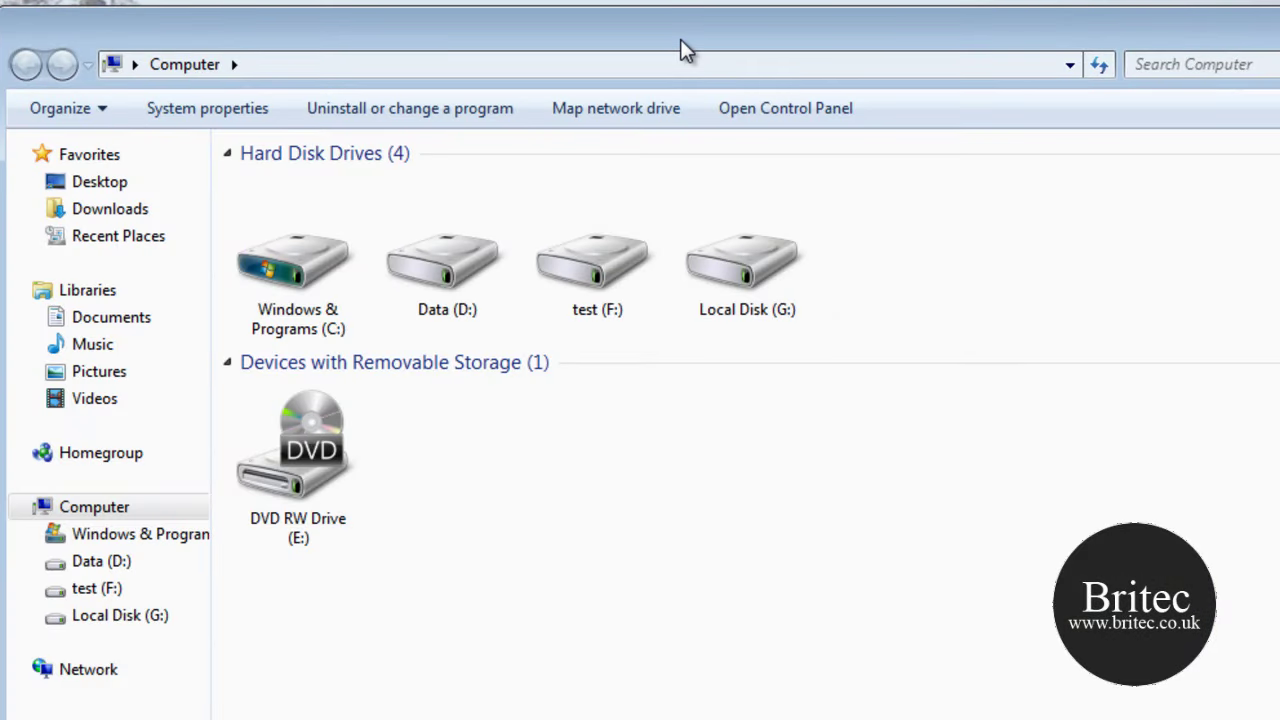
Open the test (F:) drive to check its contents, then return to the drive overview
mouse_move(585, 285)
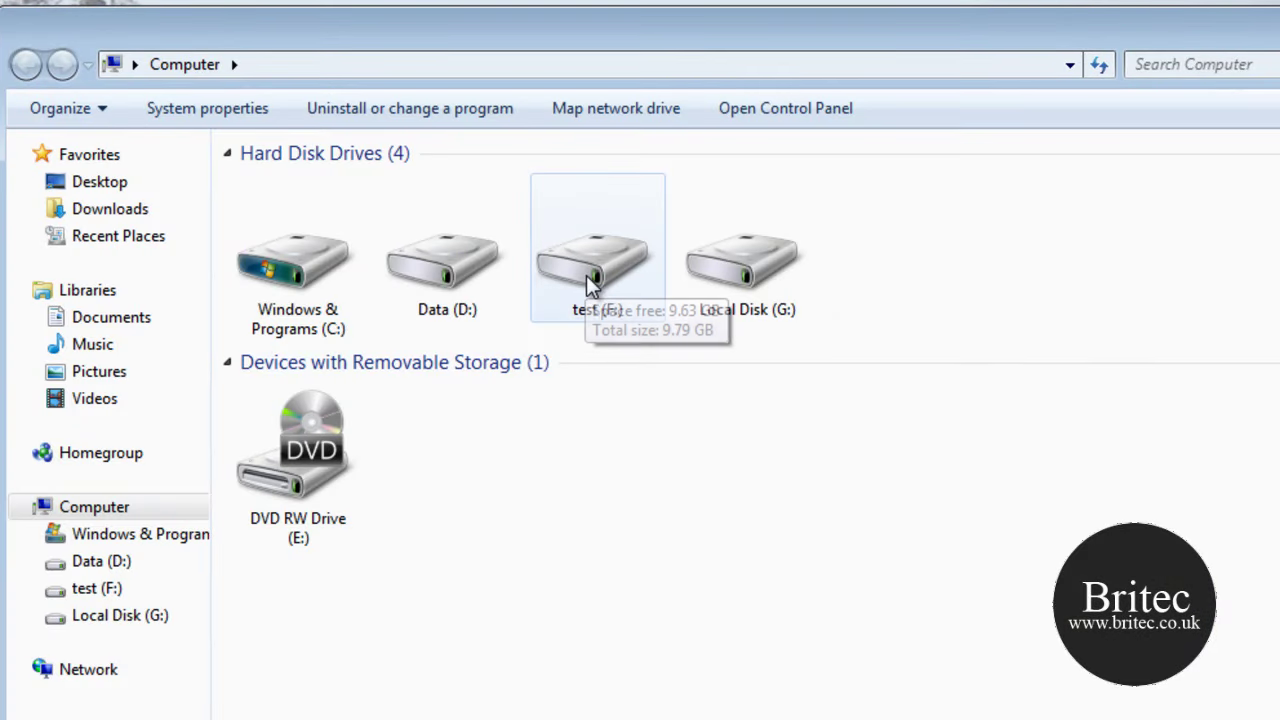
click(600, 278)
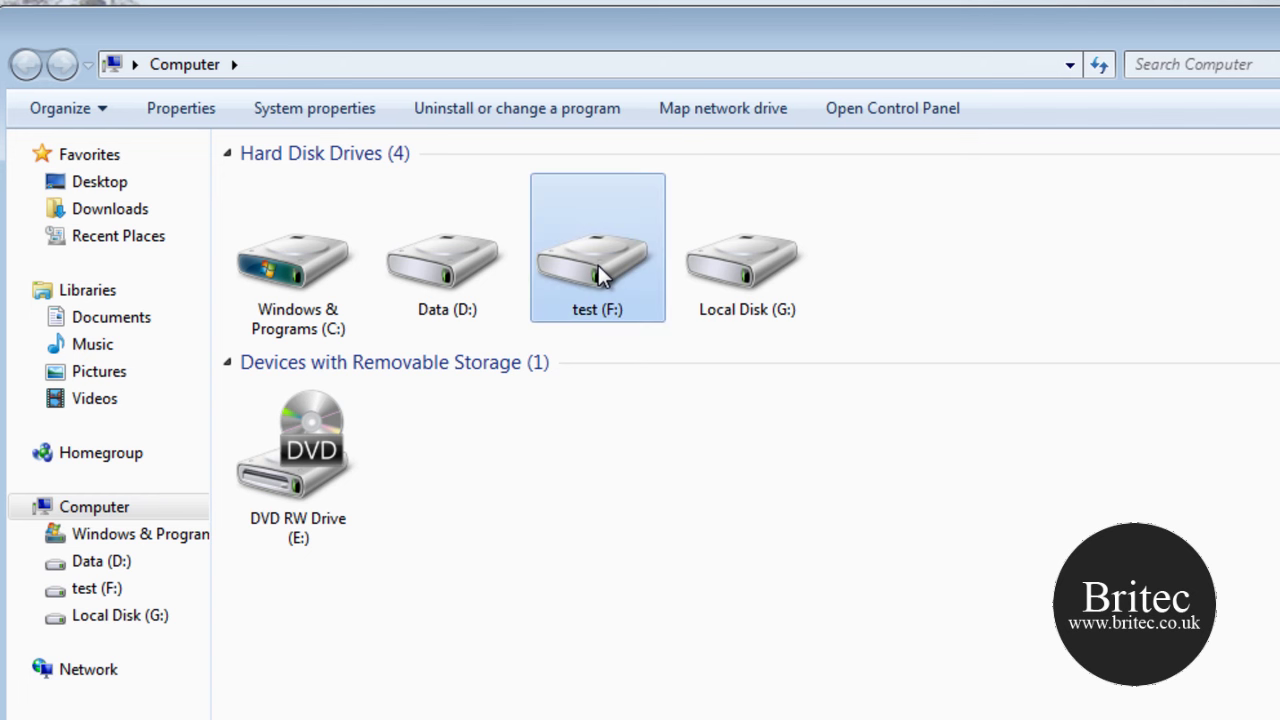
double_click(600, 276)
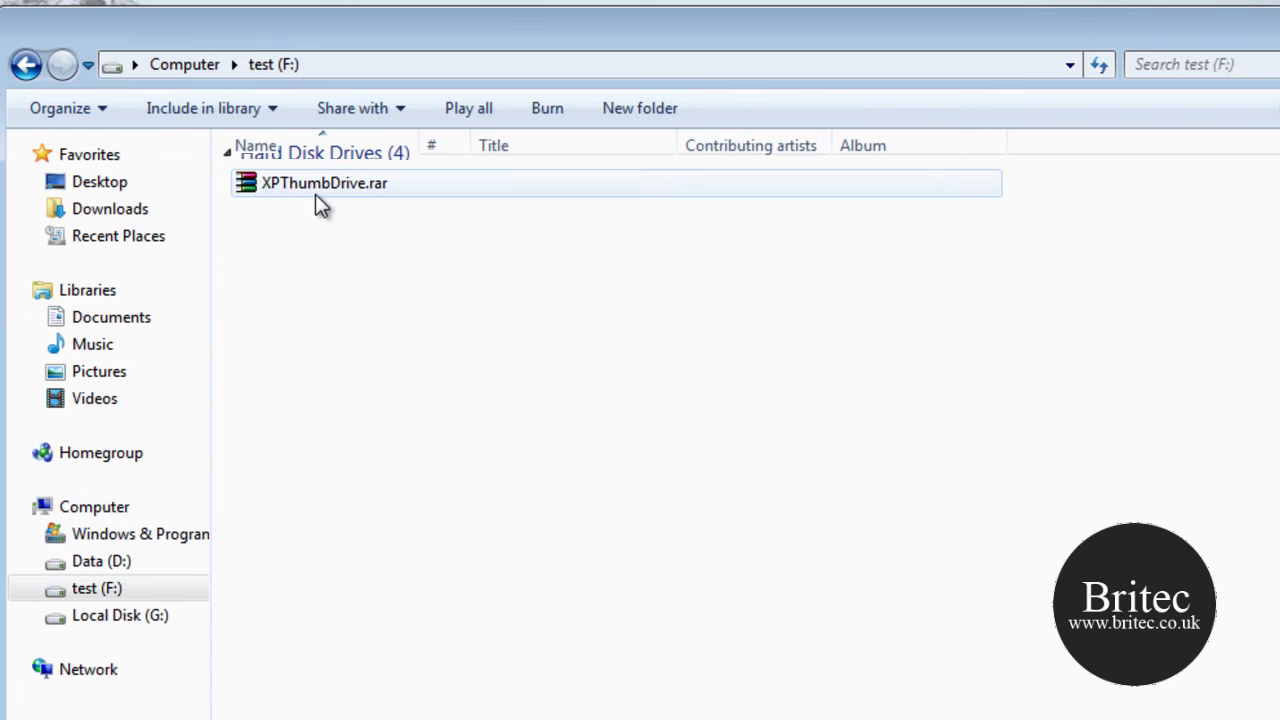
click(26, 64)
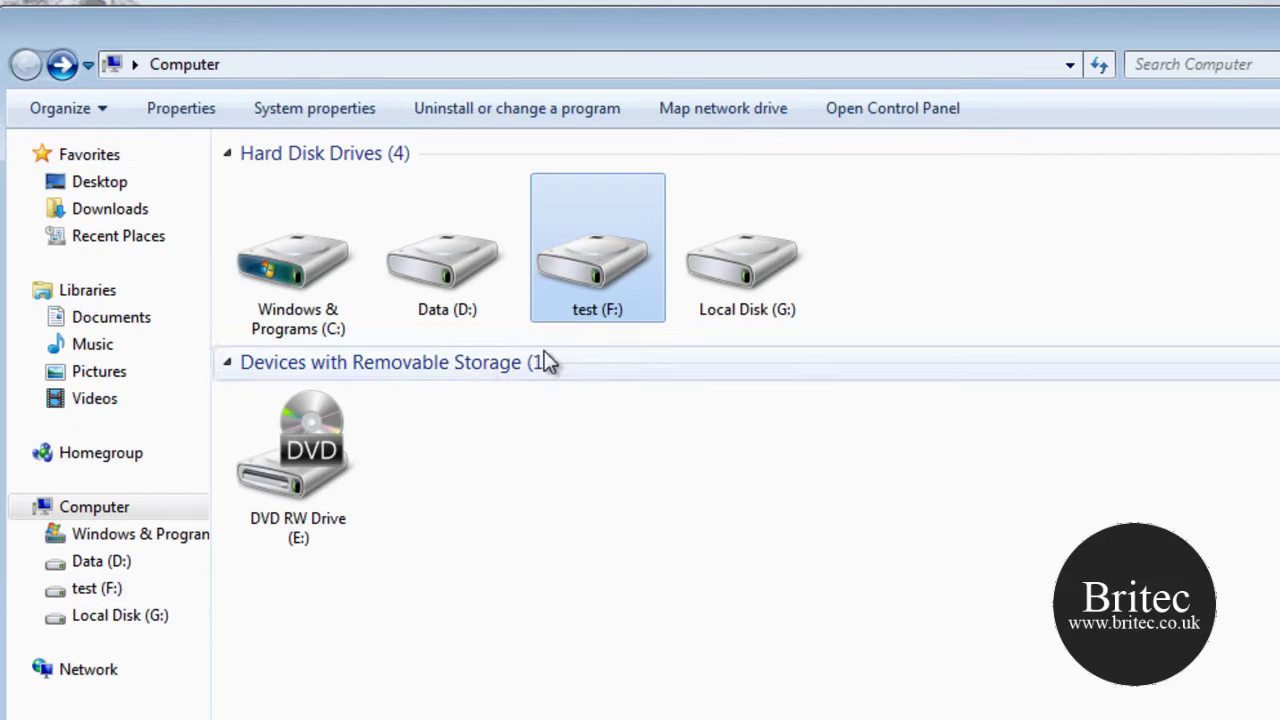
Quick-format the test (F:) drive as NTFS with 4096-byte allocation units and the volume label test, then check the drive's contents
right_click(588, 275)
click(695, 605)
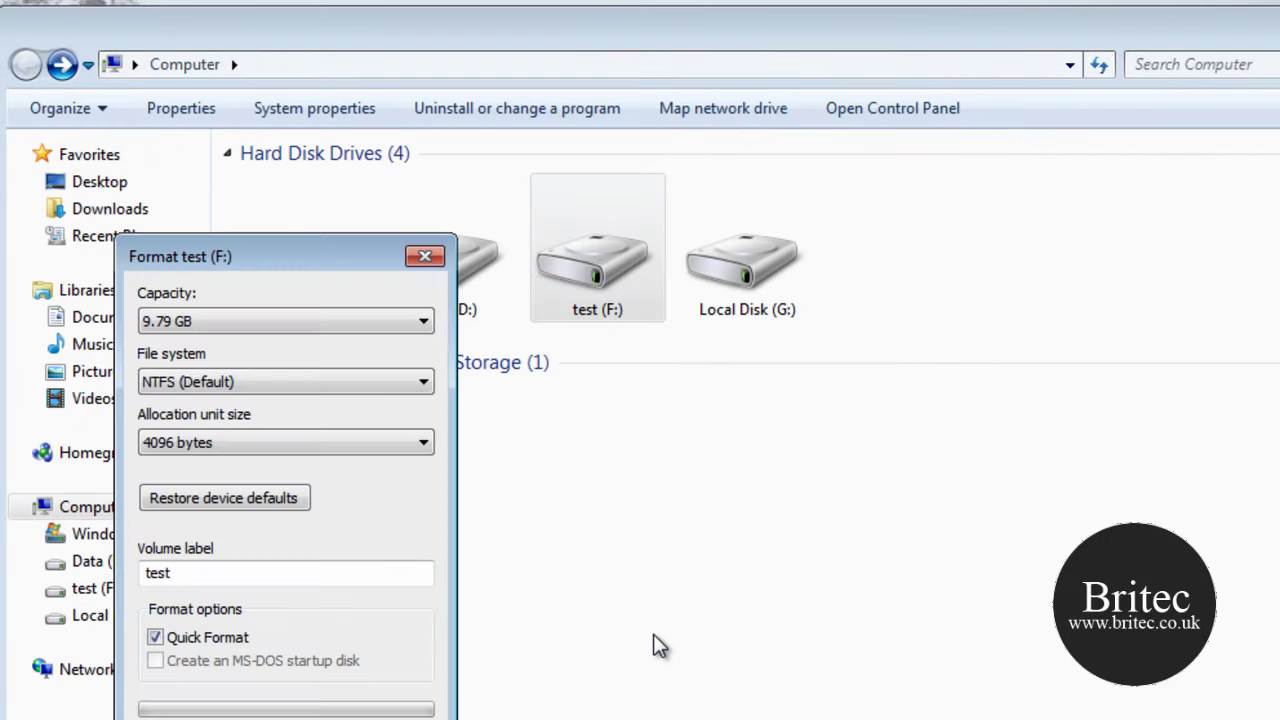
drag(294, 271, 696, 200)
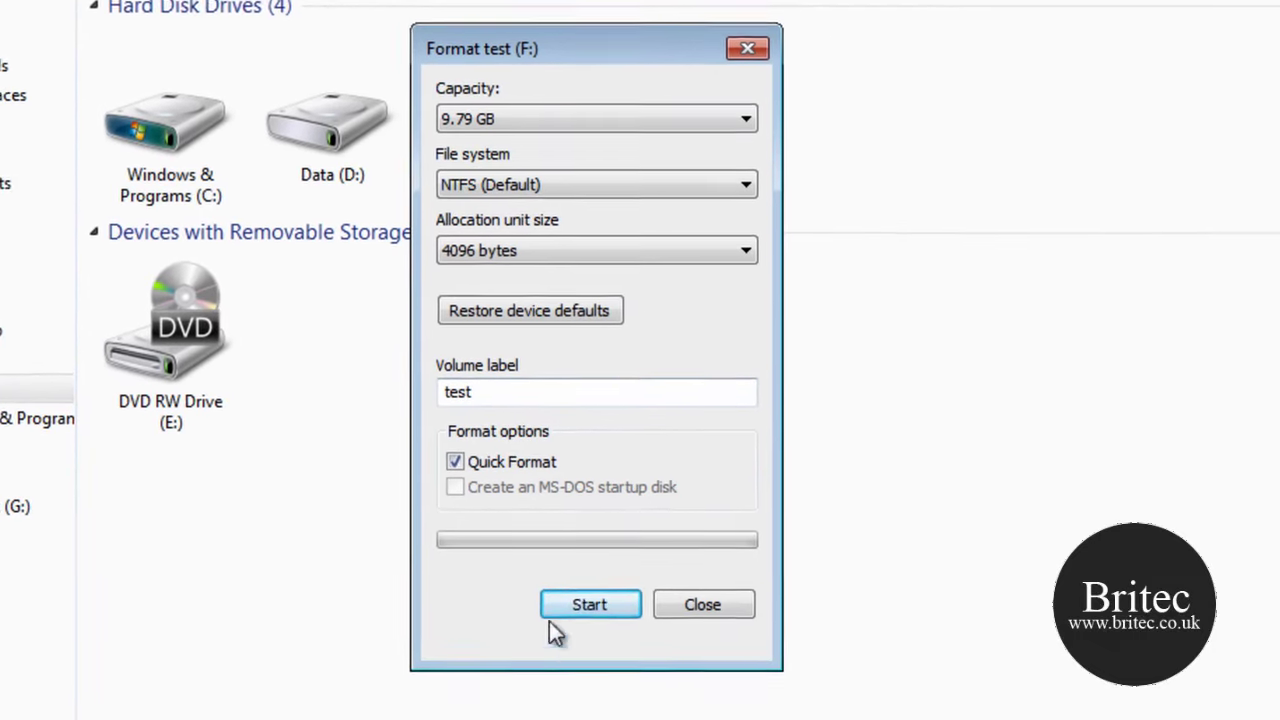
click(640, 667)
click(546, 426)
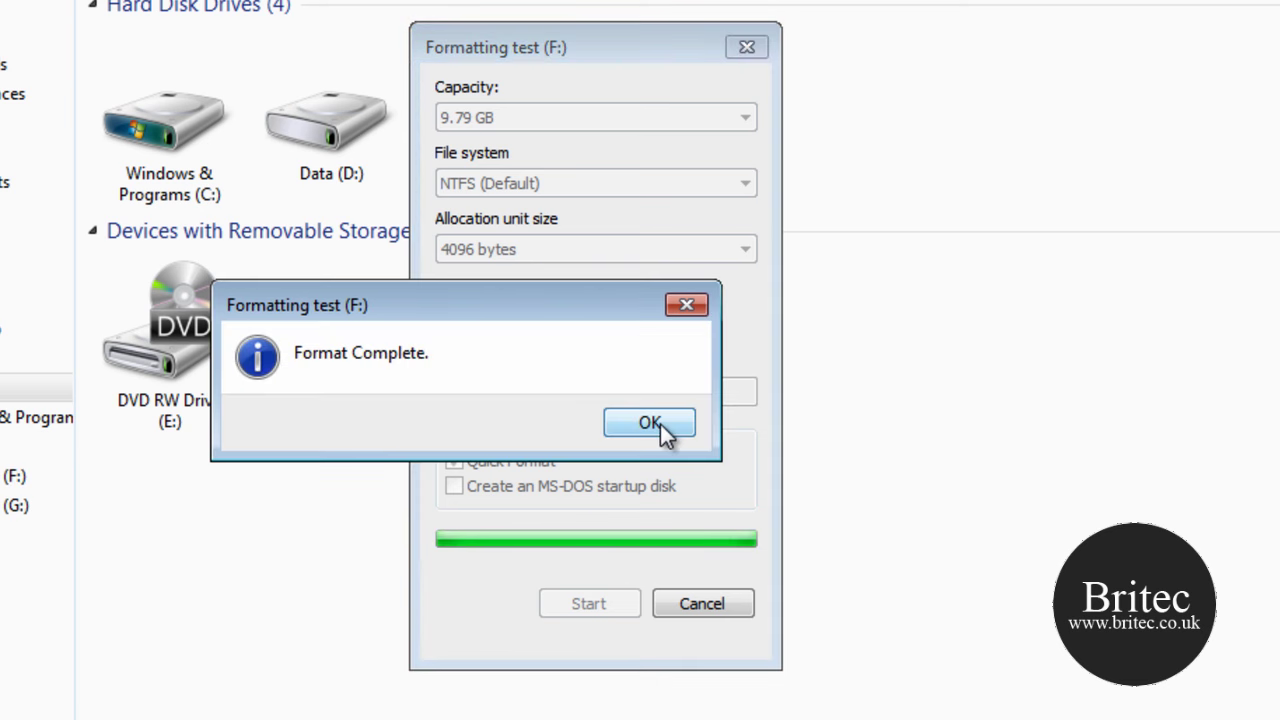
click(660, 424)
click(702, 603)
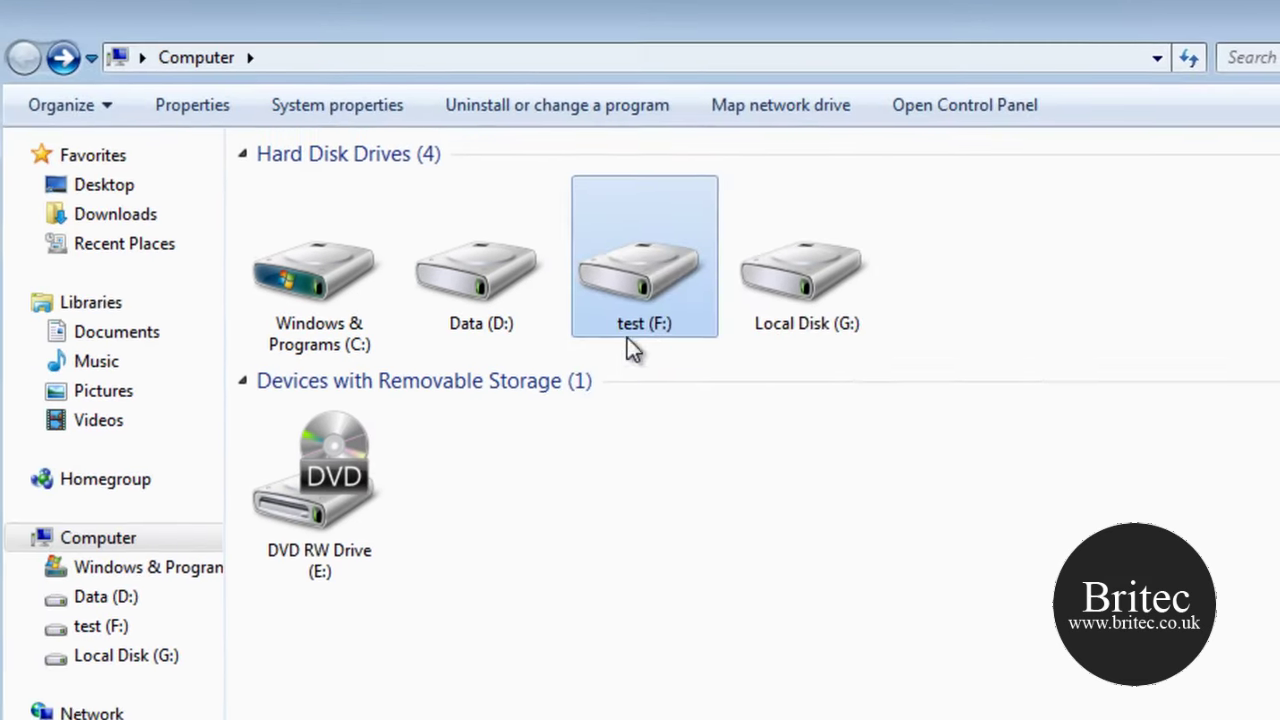
double_click(628, 340)
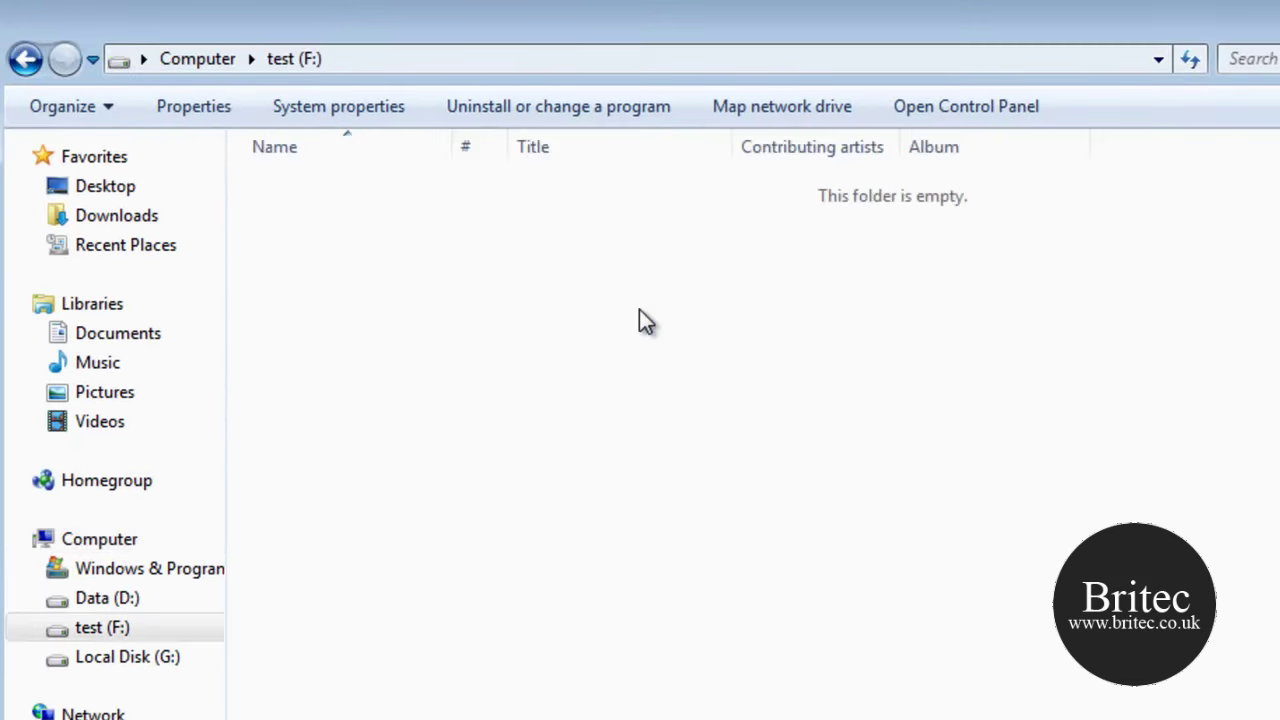
click(25, 60)
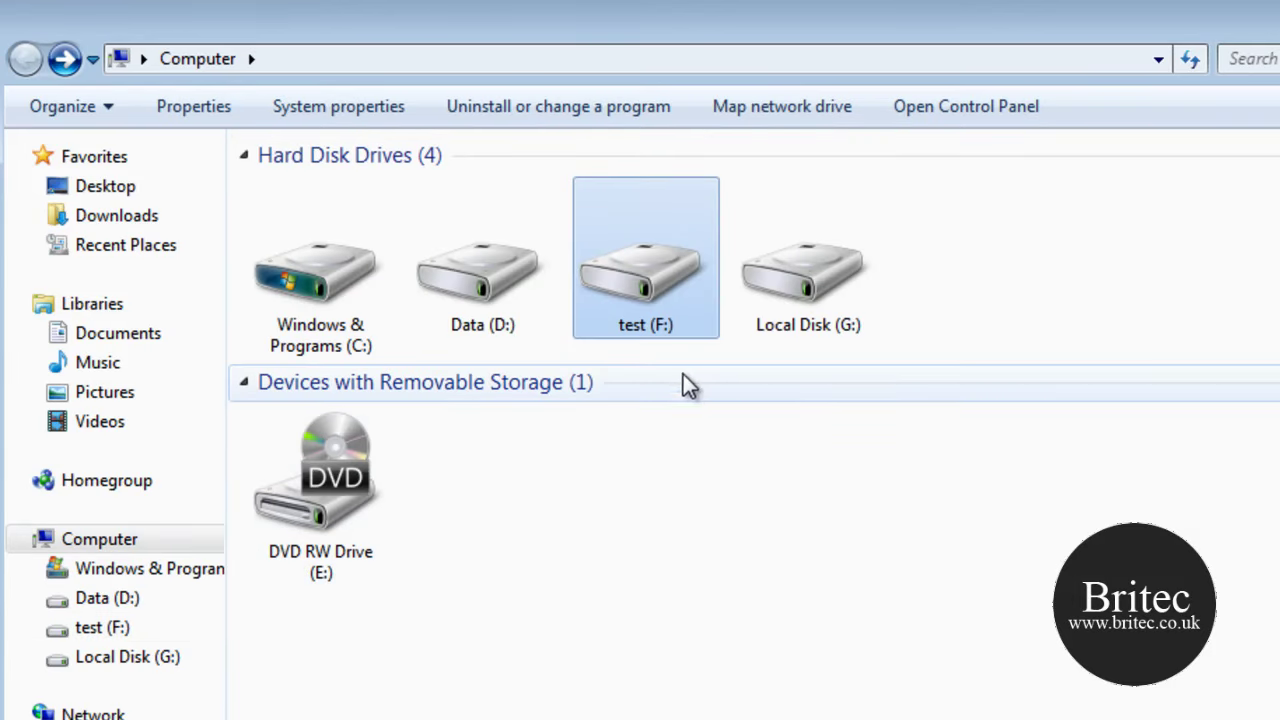
Launch photorec_win.exe from the win folder inside testdisk-6.11.3 on the Data (D:) drive and bring its window into view
double_click(484, 282)
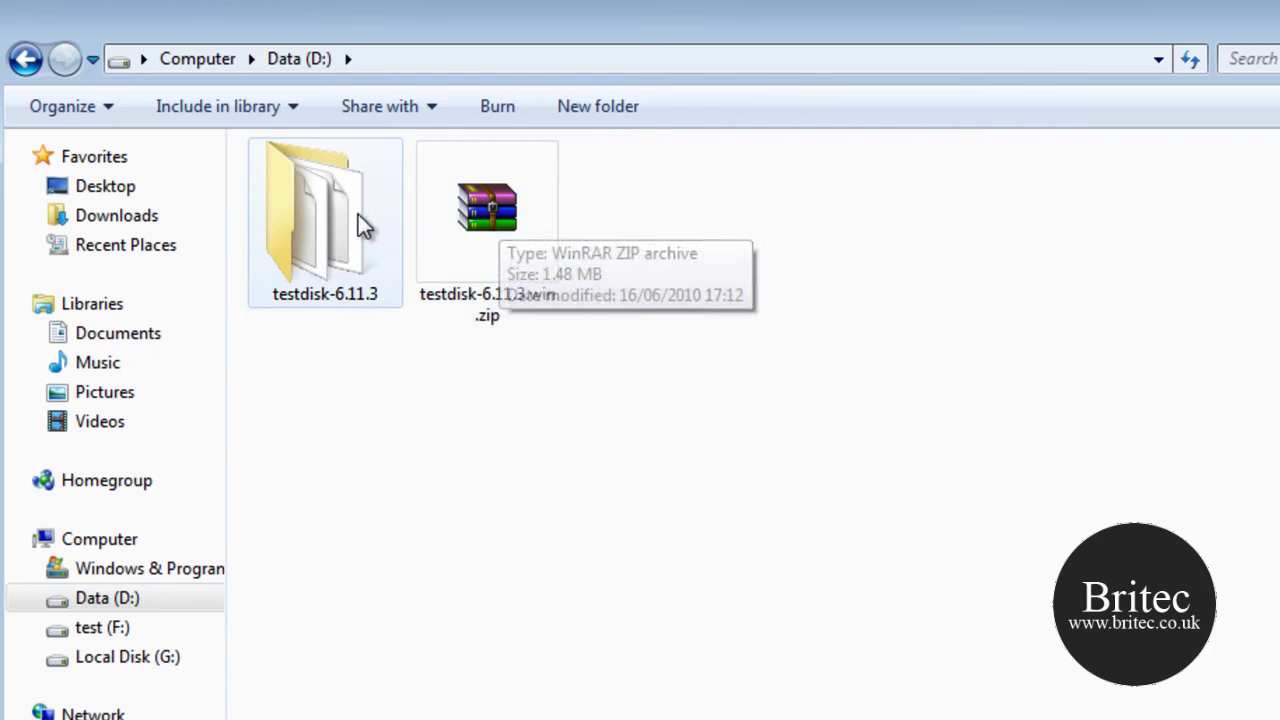
click(321, 232)
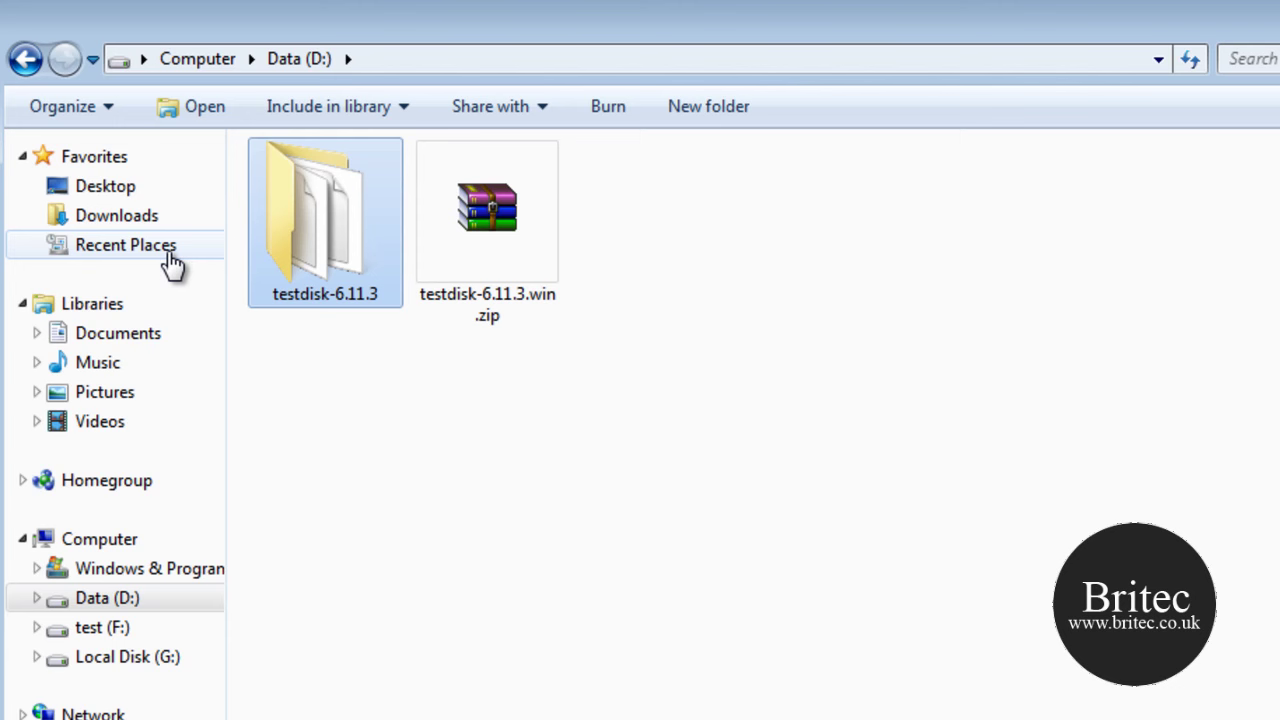
double_click(316, 245)
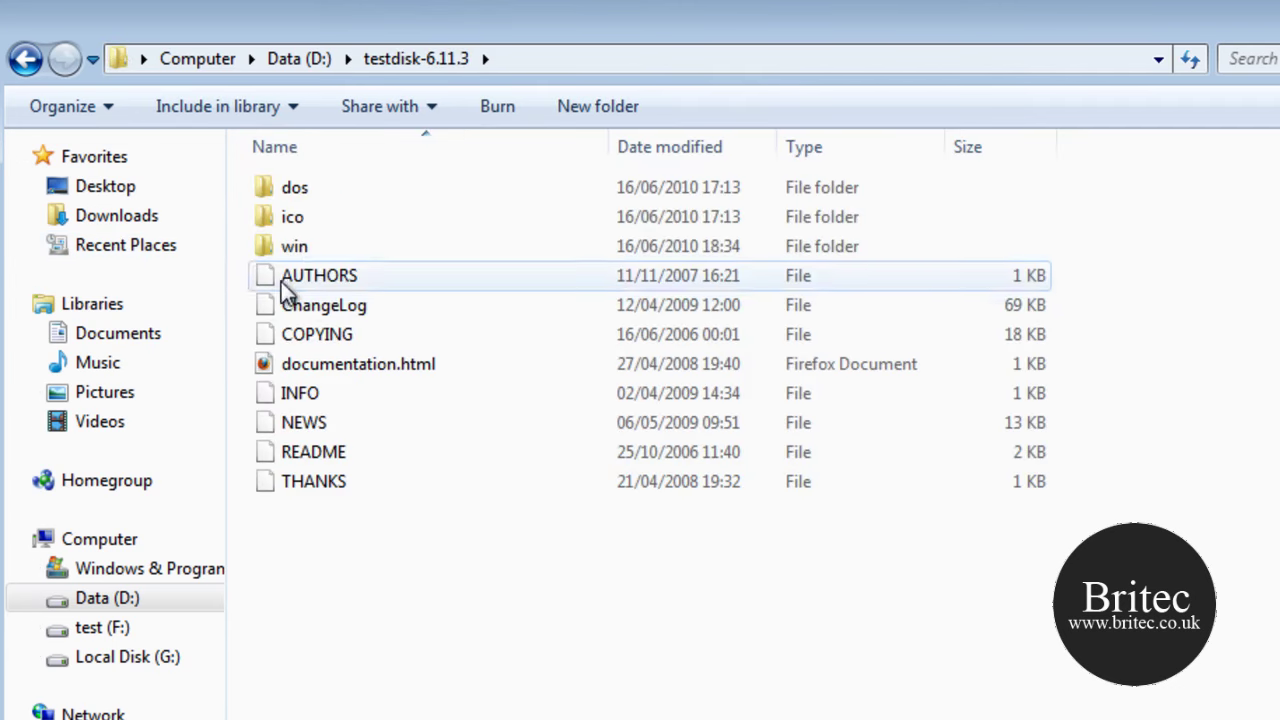
double_click(303, 249)
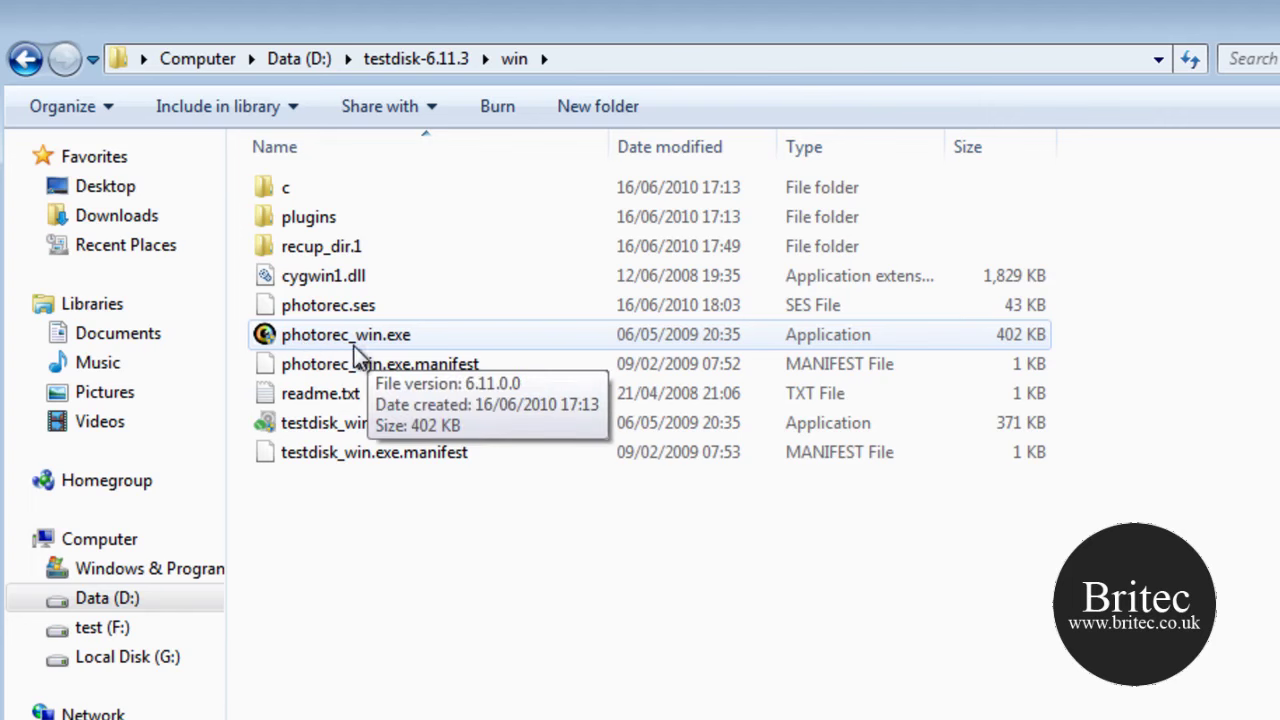
click(316, 339)
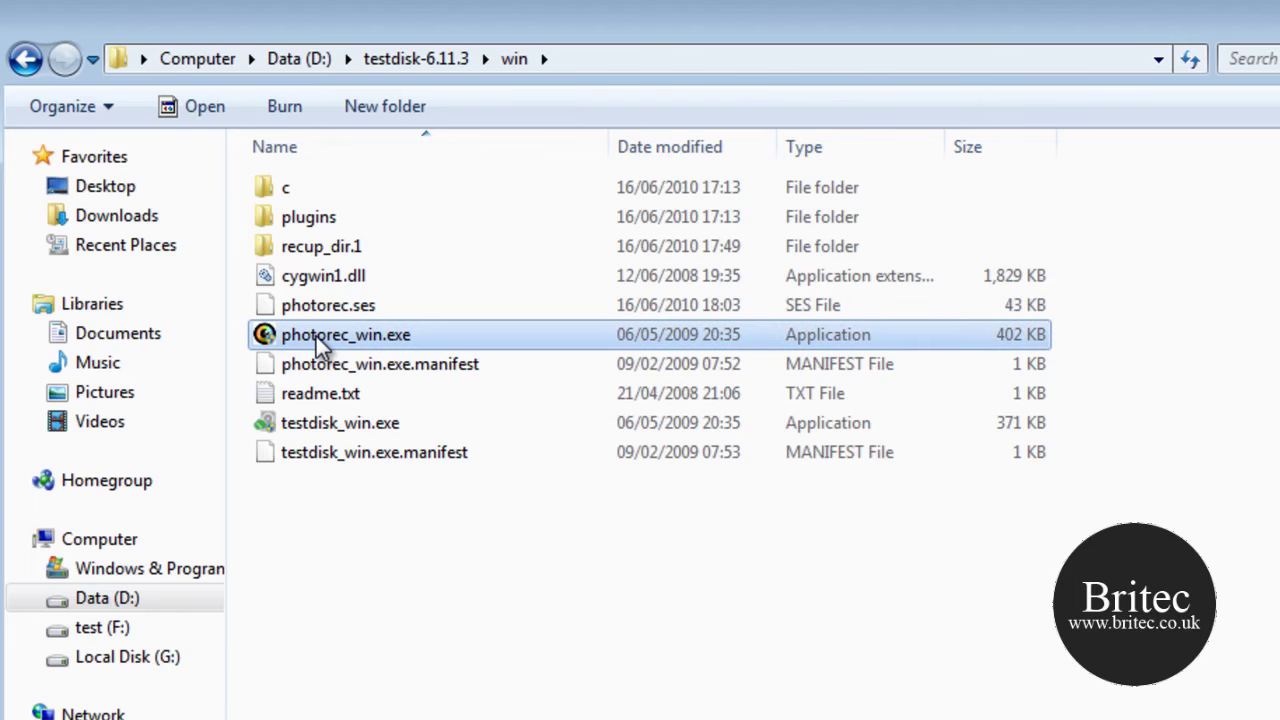
double_click(318, 343)
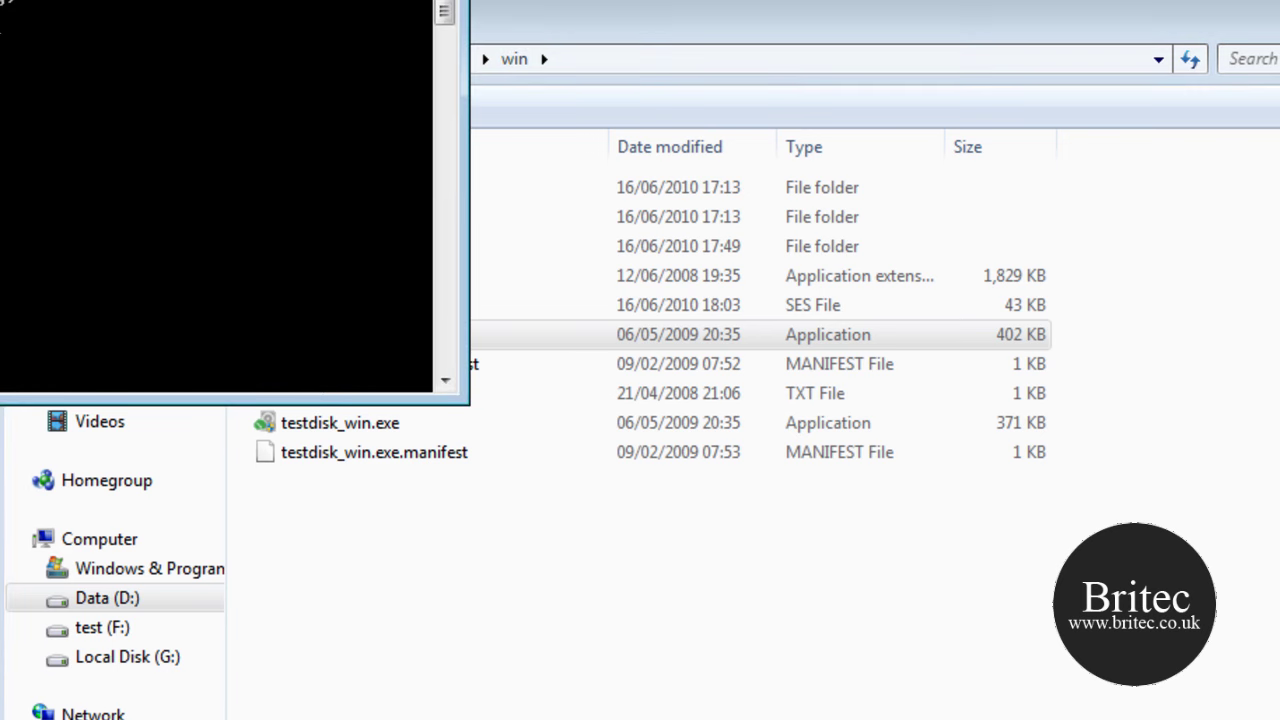
drag(5, 5, 653, 266)
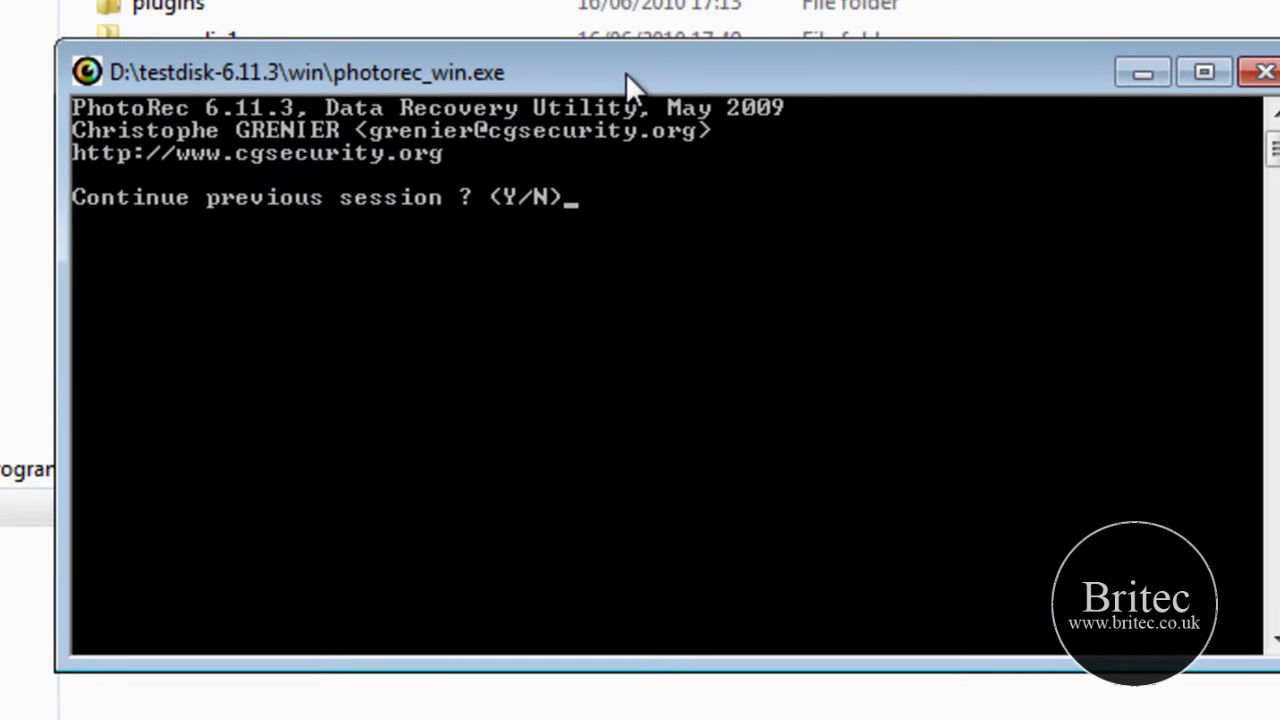
Decline continuing the previous session and target the test partition on the 500 GB Hitachi disk, using the Intel/PC partition table type
key(n)
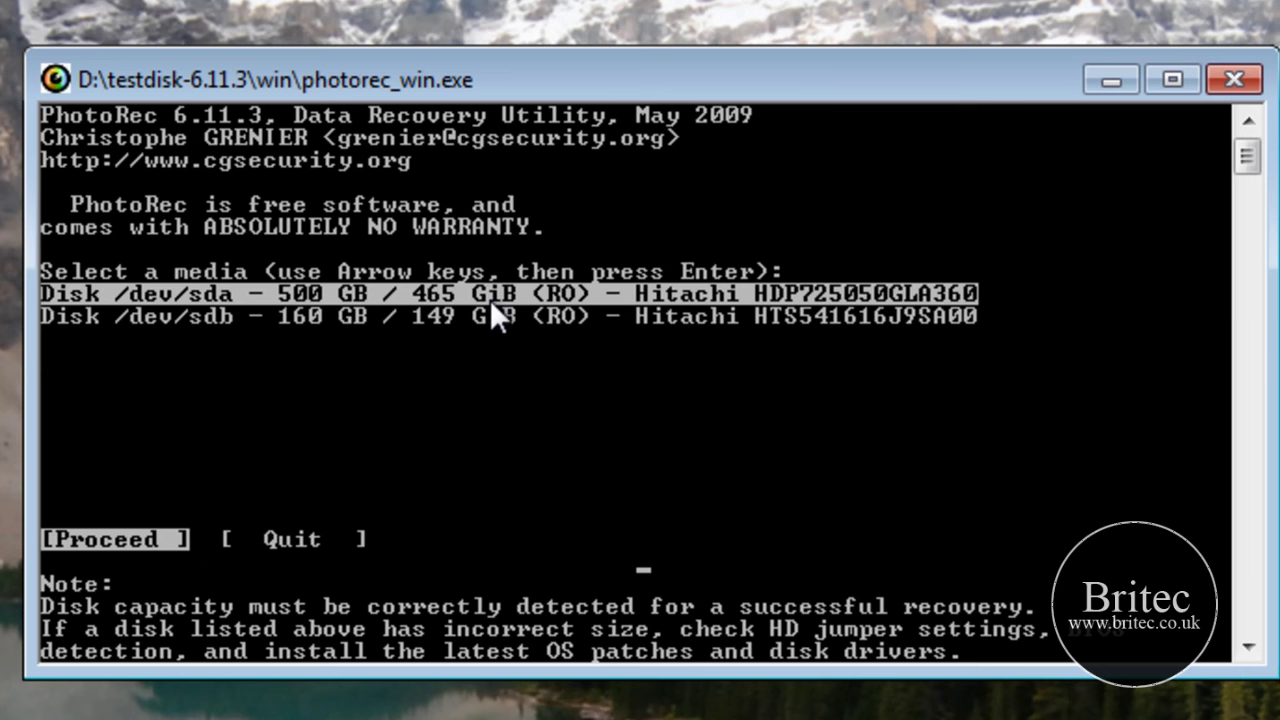
key(Return)
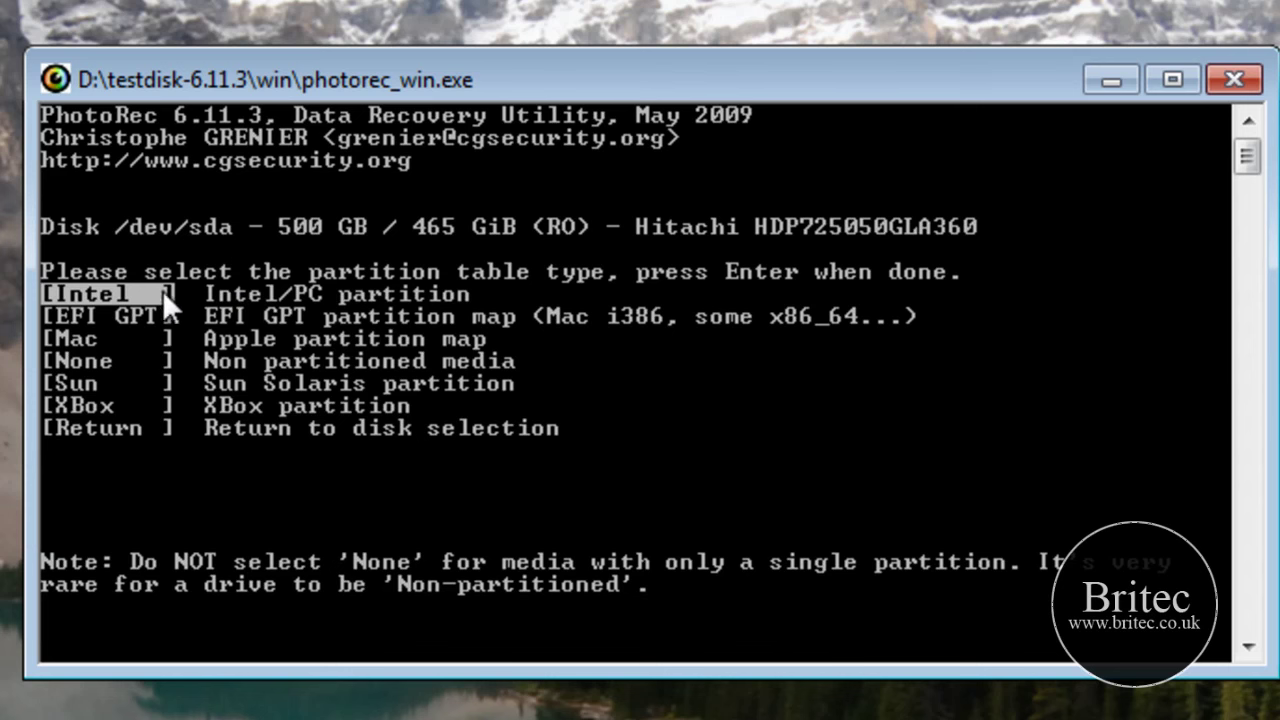
key(Return)
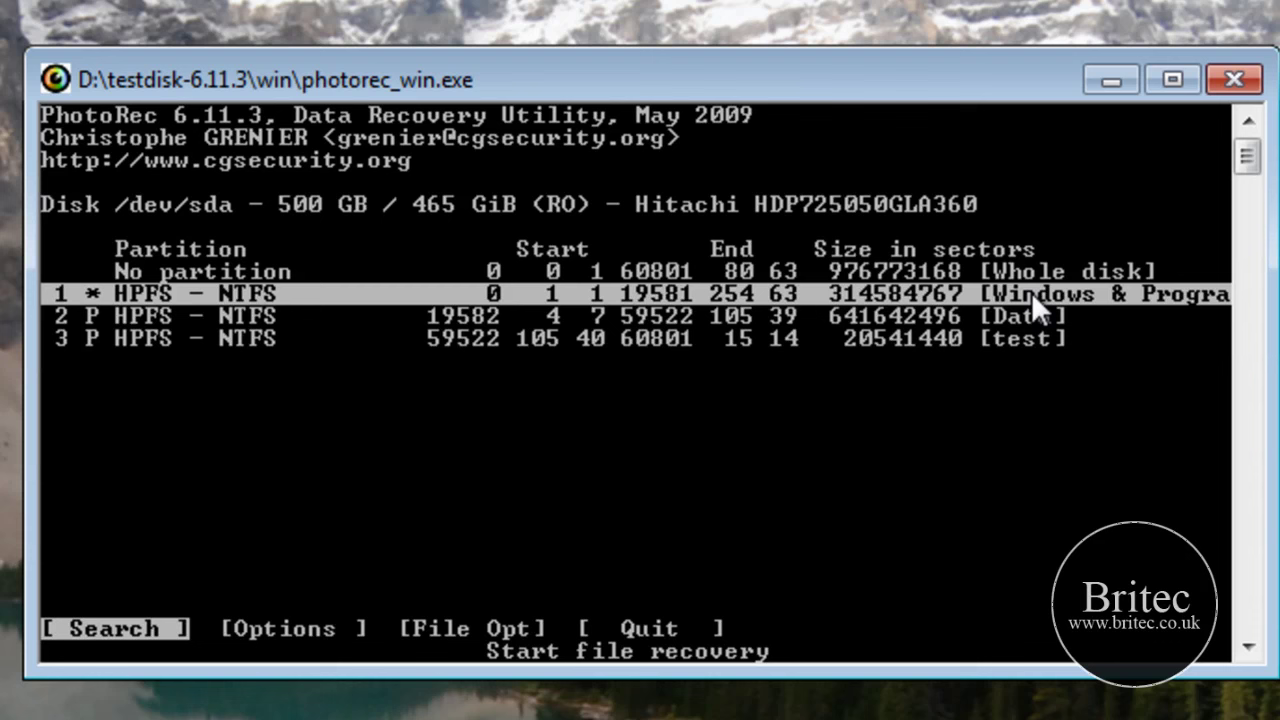
key(Down)
key(Down)
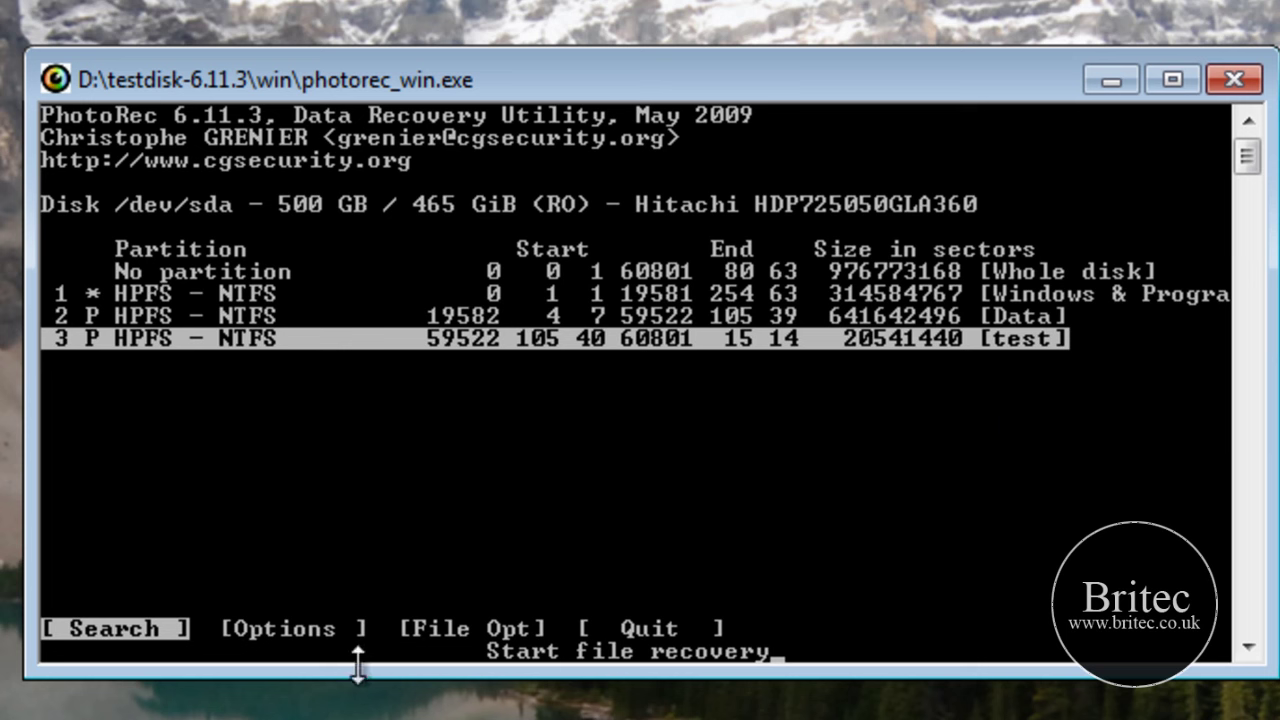
Examine PhotoRec's general recovery options and return to the partition list
key(Right)
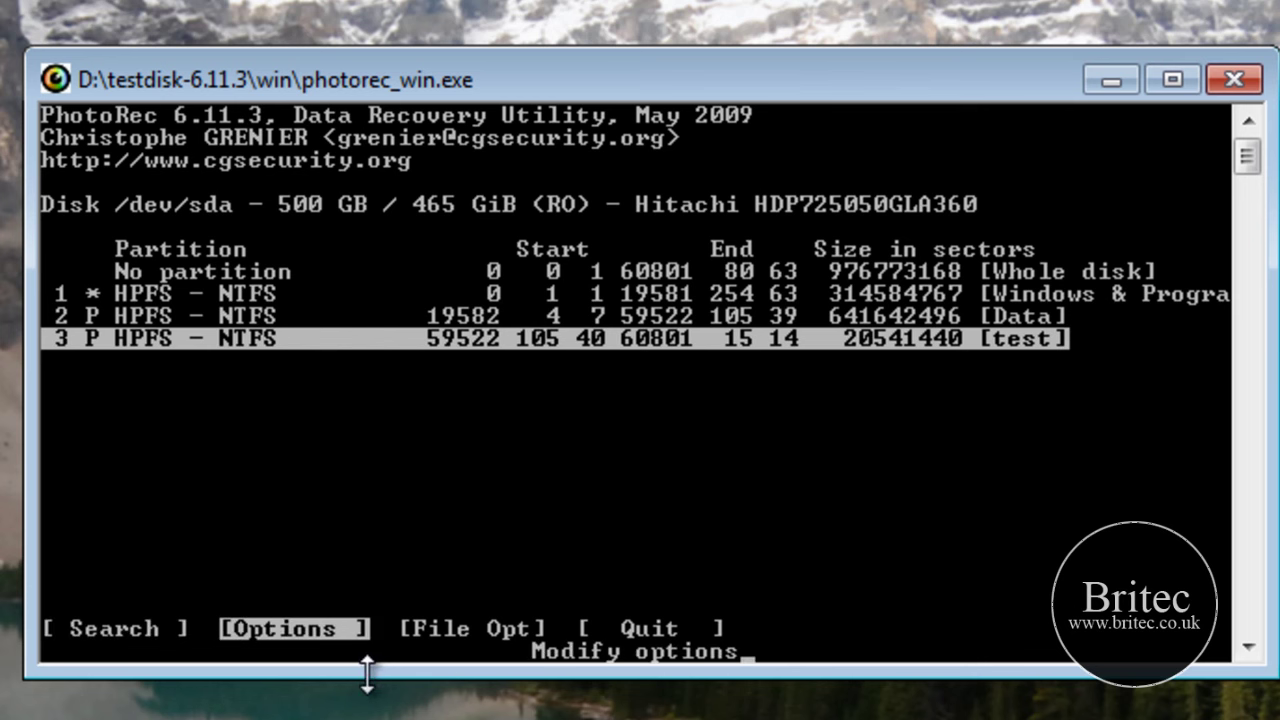
key(Return)
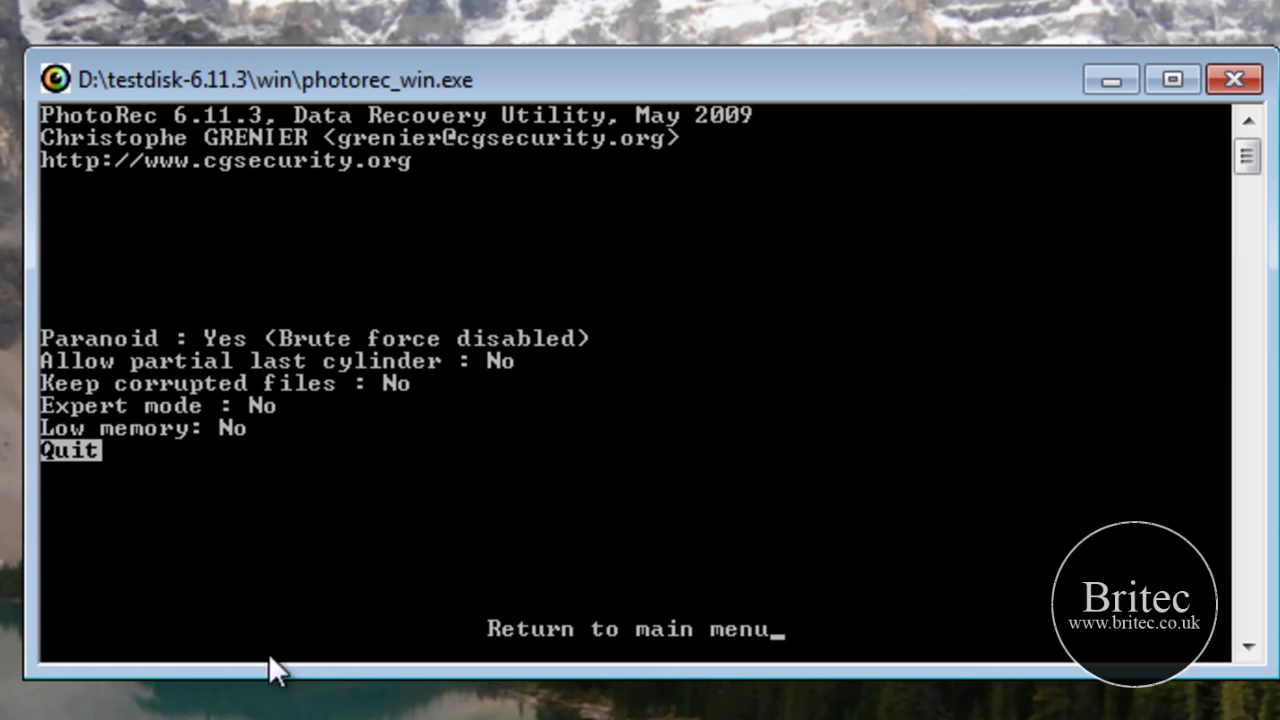
key(Return)
Review the file types PhotoRec will try to locate, down to Exchange Database, and save the file type settings
key(Right)
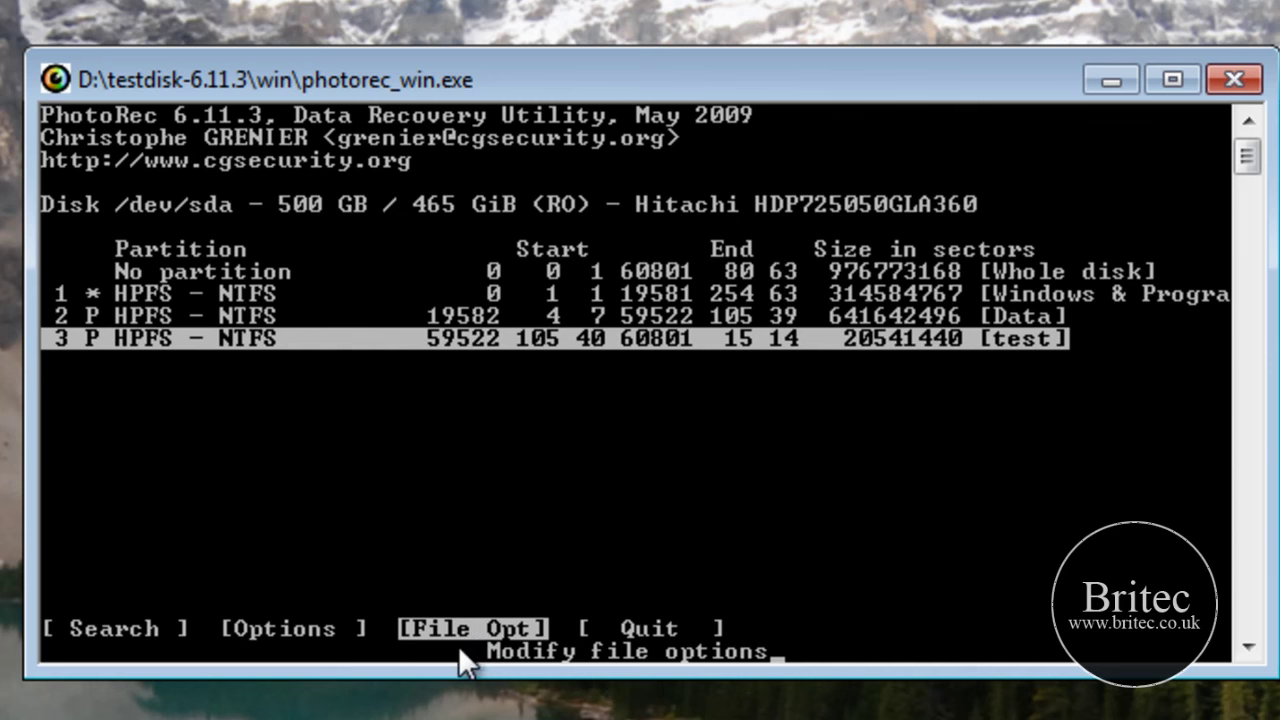
key(Return)
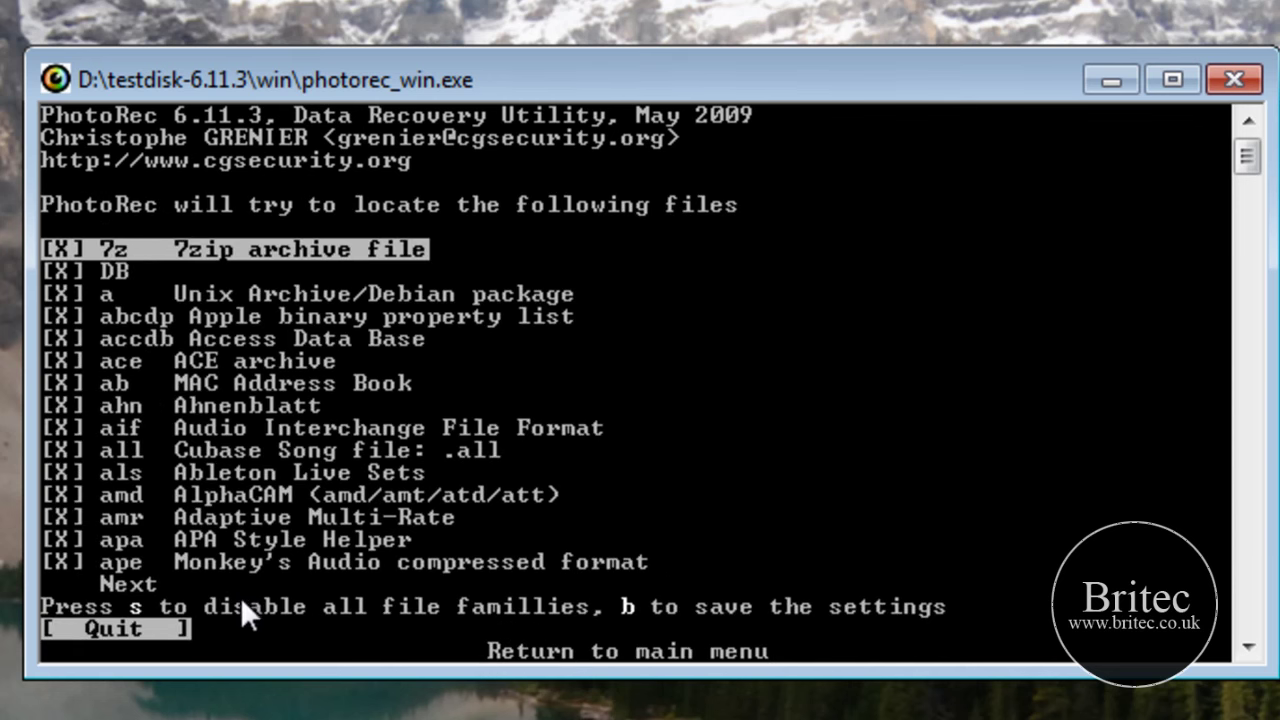
key(Down)
key(Down)
key(Down)
key(Down)
key(Down)
key(Down)
key(Down)
key(Down)
key(Down)
key(Down)
key(Down)
key(Down)
key(Down)
key(Down)
key(Down)
key(Down)
key(Down)
key(Down)
key(Down)
key(Down)
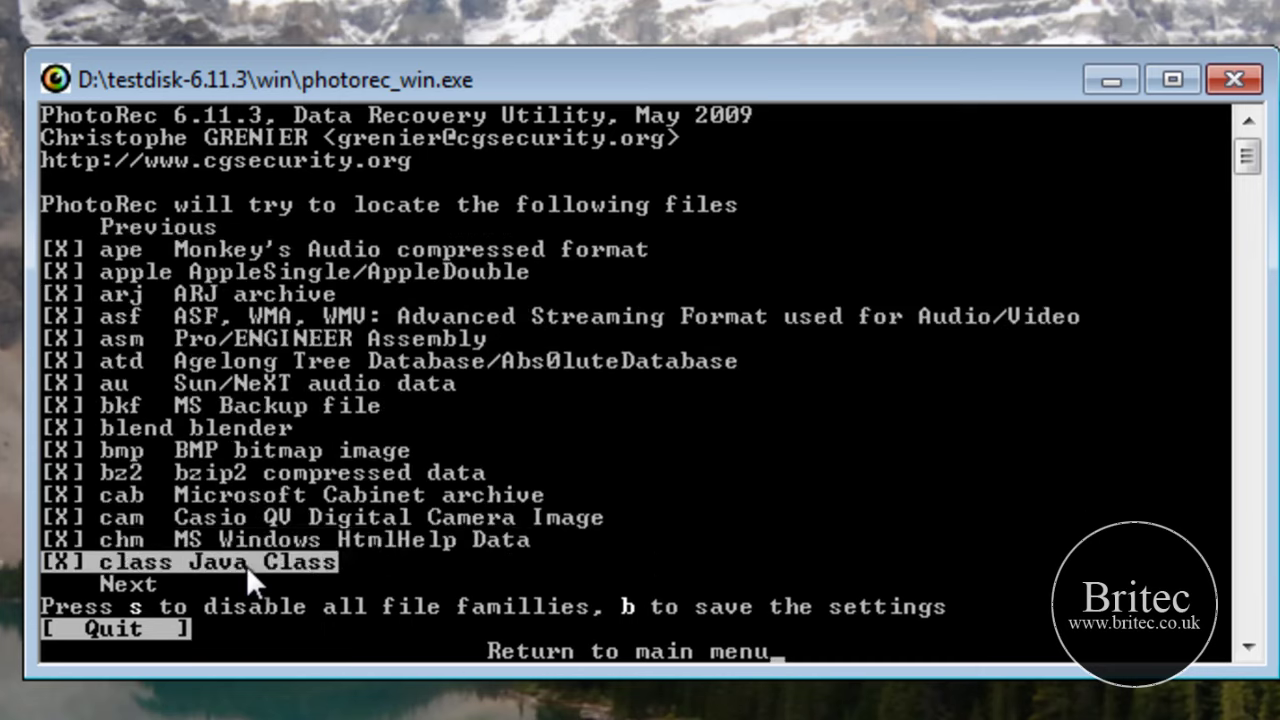
key(Down)
key(Down)
key(Down)
key(Down)
key(Down)
key(Down)
key(Down)
key(Down)
key(Down)
key(Down)
key(Down)
key(Down)
key(Down)
key(Down)
key(Down)
key(Down)
key(Down)
key(Down)
key(Down)
key(Down)
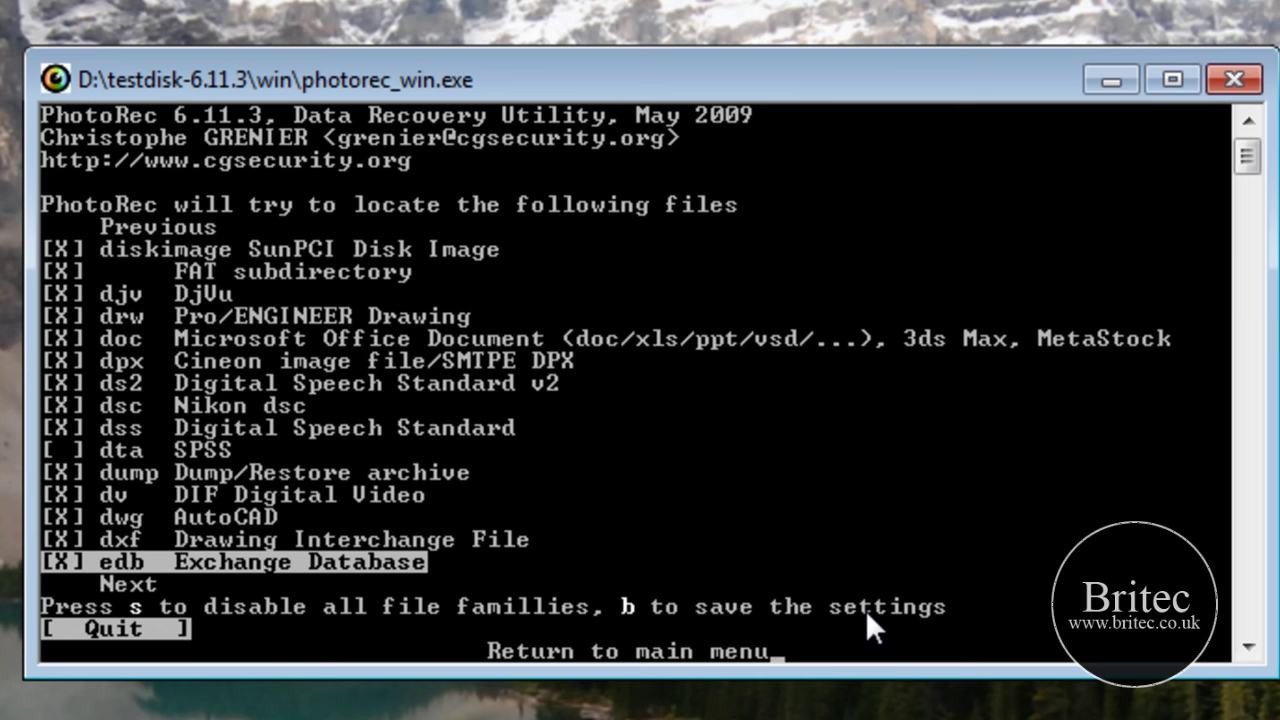
key(b)
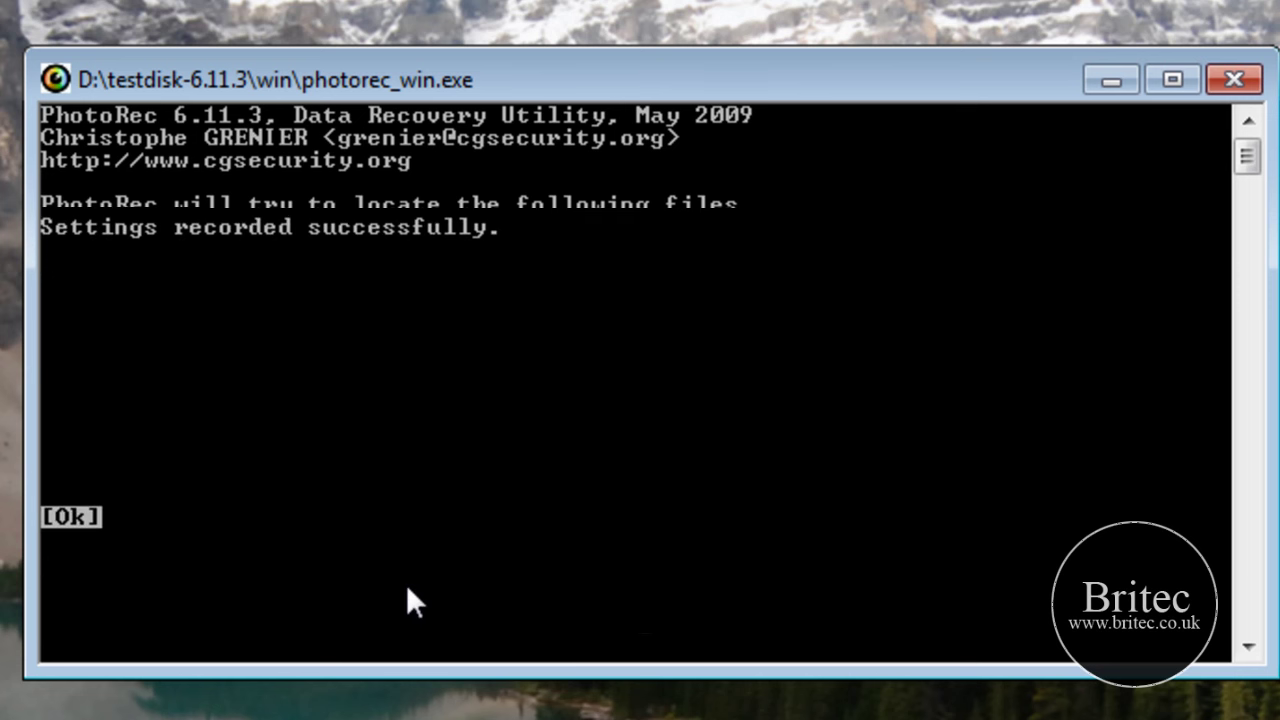
key(Return)
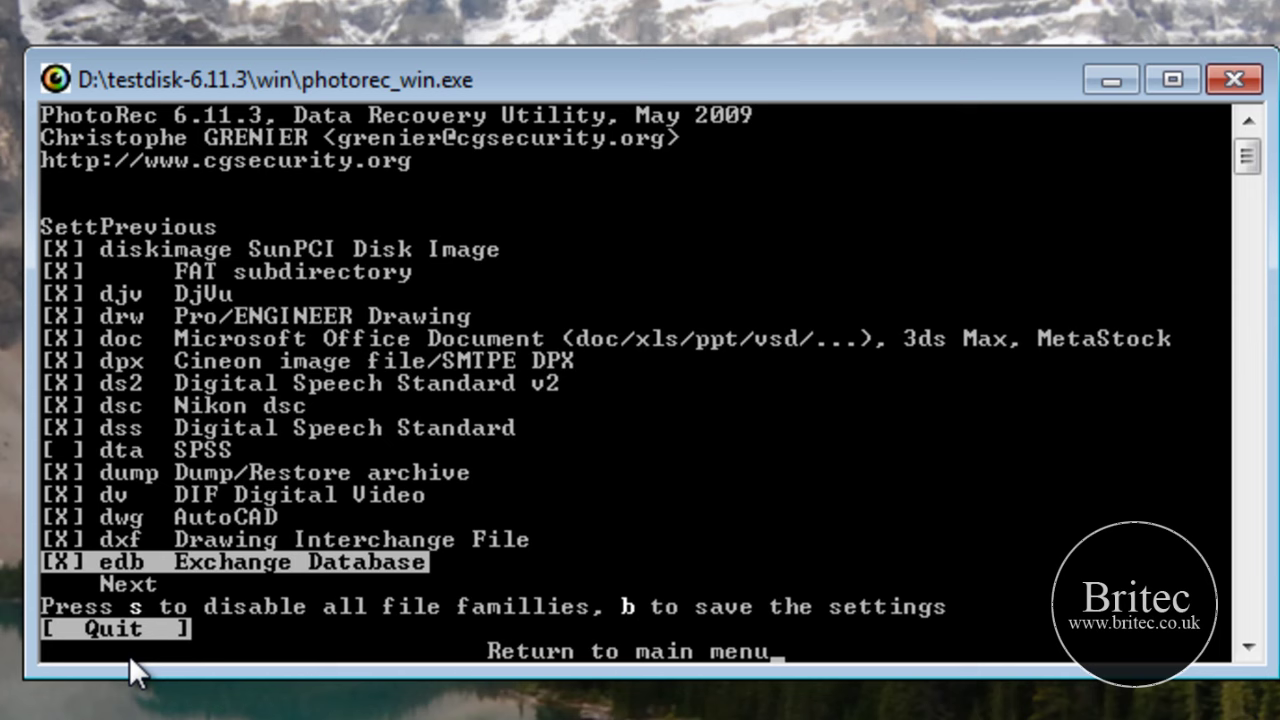
Examine the remaining file types down to zip archives and return to the partition list
key(Down)
key(Down)
key(Down)
key(Down)
key(Down)
key(Down)
key(Down)
key(Down)
key(Down)
key(Down)
key(Down)
key(Down)
key(Down)
key(Down)
key(Down)
key(Down)
key(Down)
key(Down)
key(Down)
key(Down)
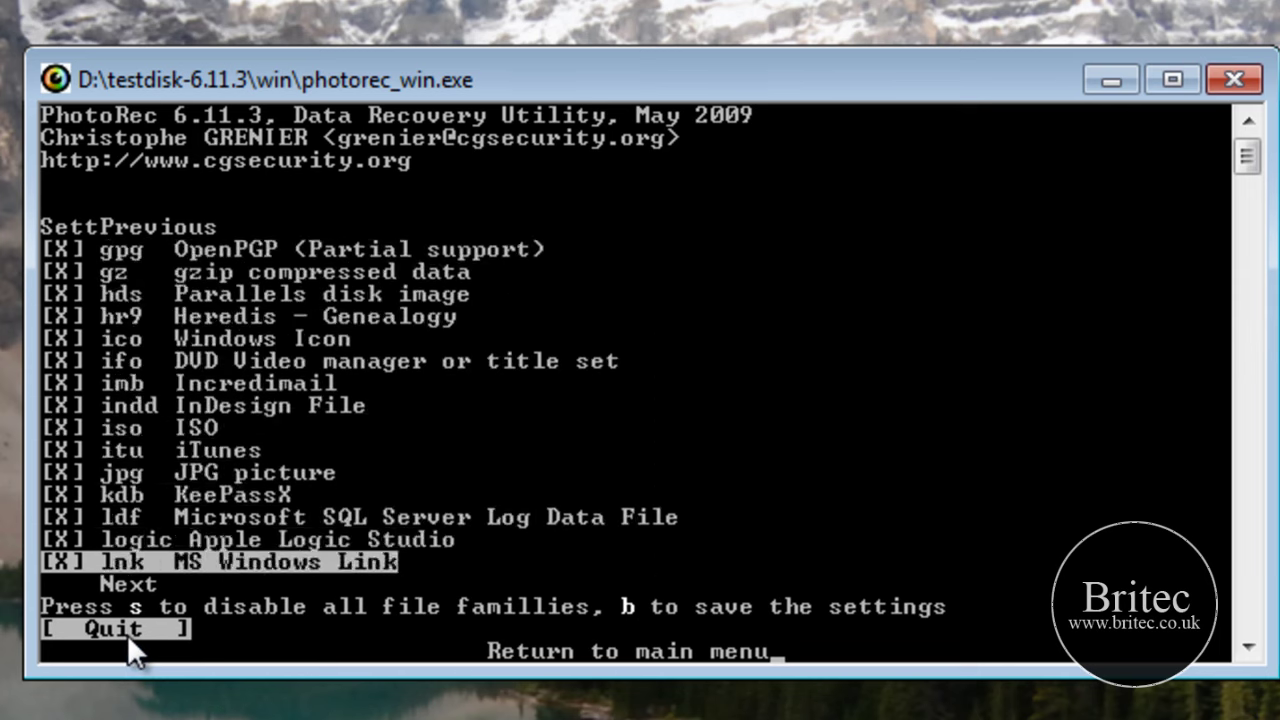
key(Down)
key(Down)
key(Down)
key(Down)
key(Down)
key(Down)
key(Down)
key(Down)
key(Down)
key(Down)
key(Down)
key(Down)
key(Down)
key(Down)
key(Down)
key(Down)
key(Down)
key(Down)
key(Down)
key(Down)
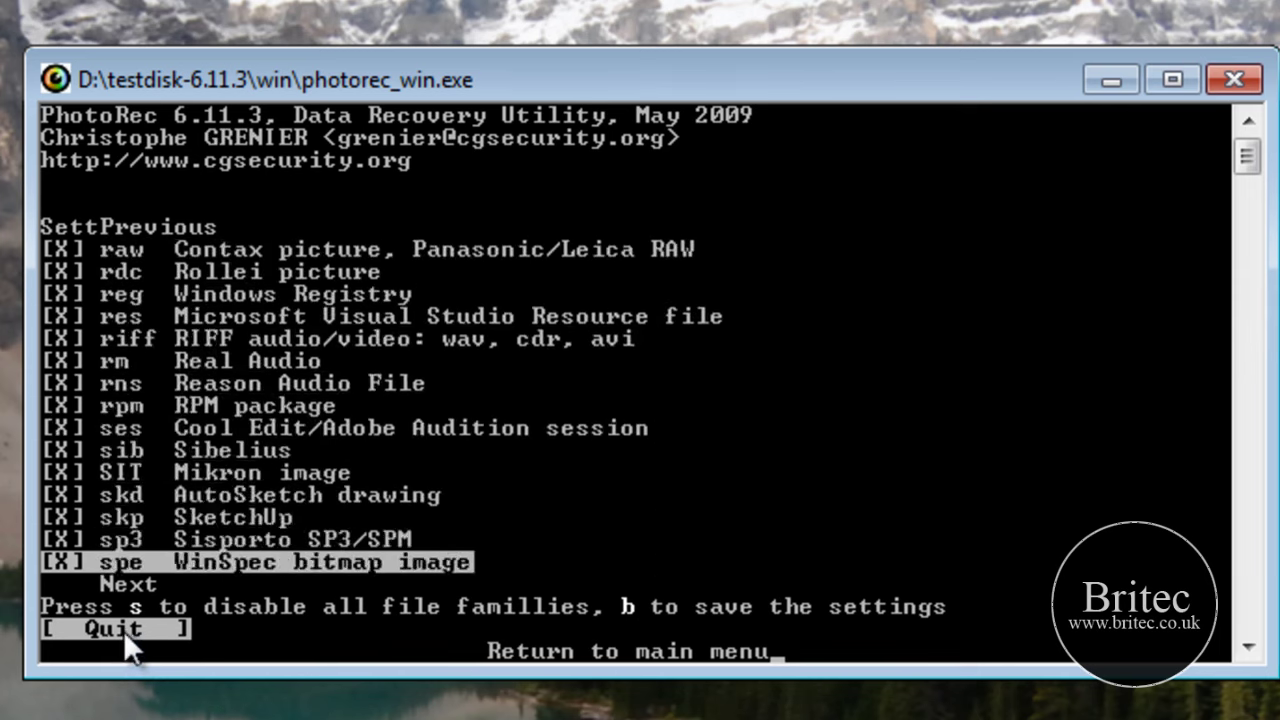
key(Down)
key(Down)
key(Down)
key(Down)
key(Down)
key(Down)
key(Down)
key(Down)
key(Down)
key(Down)
key(Down)
key(Down)
key(Down)
key(Down)
key(Down)
key(Down)
key(Down)
key(Down)
key(Down)
key(Down)
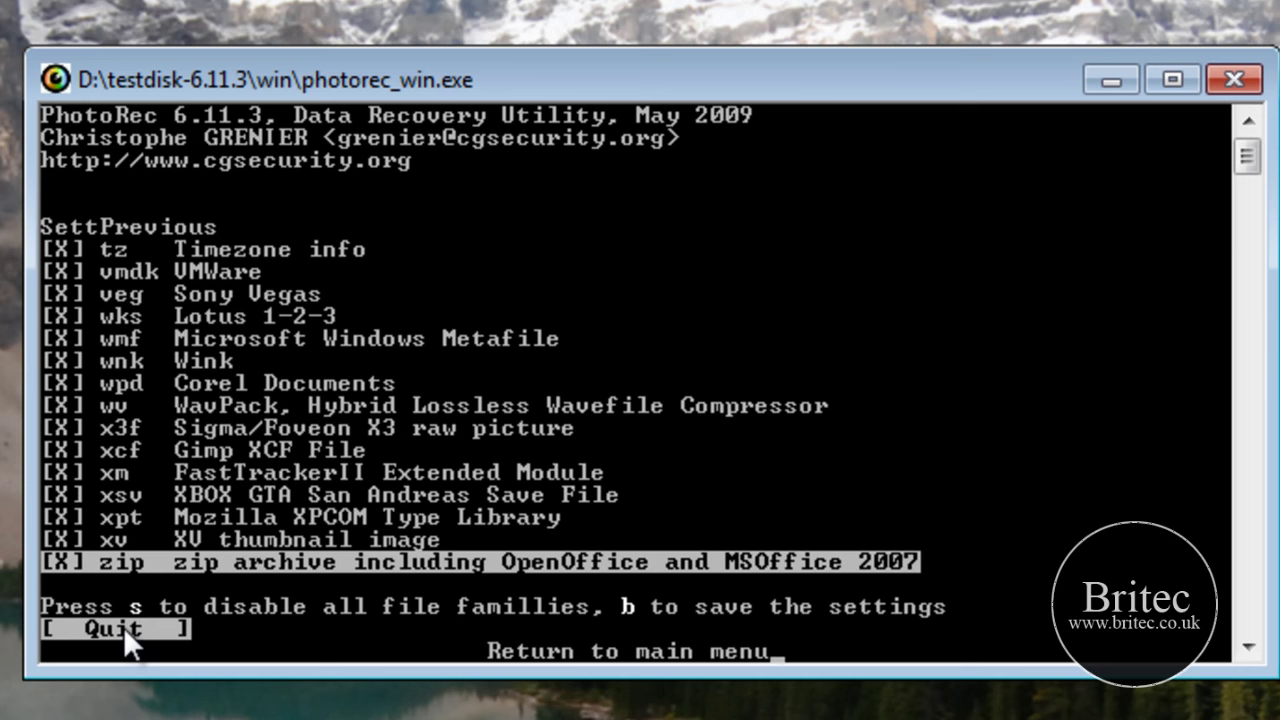
click(121, 623)
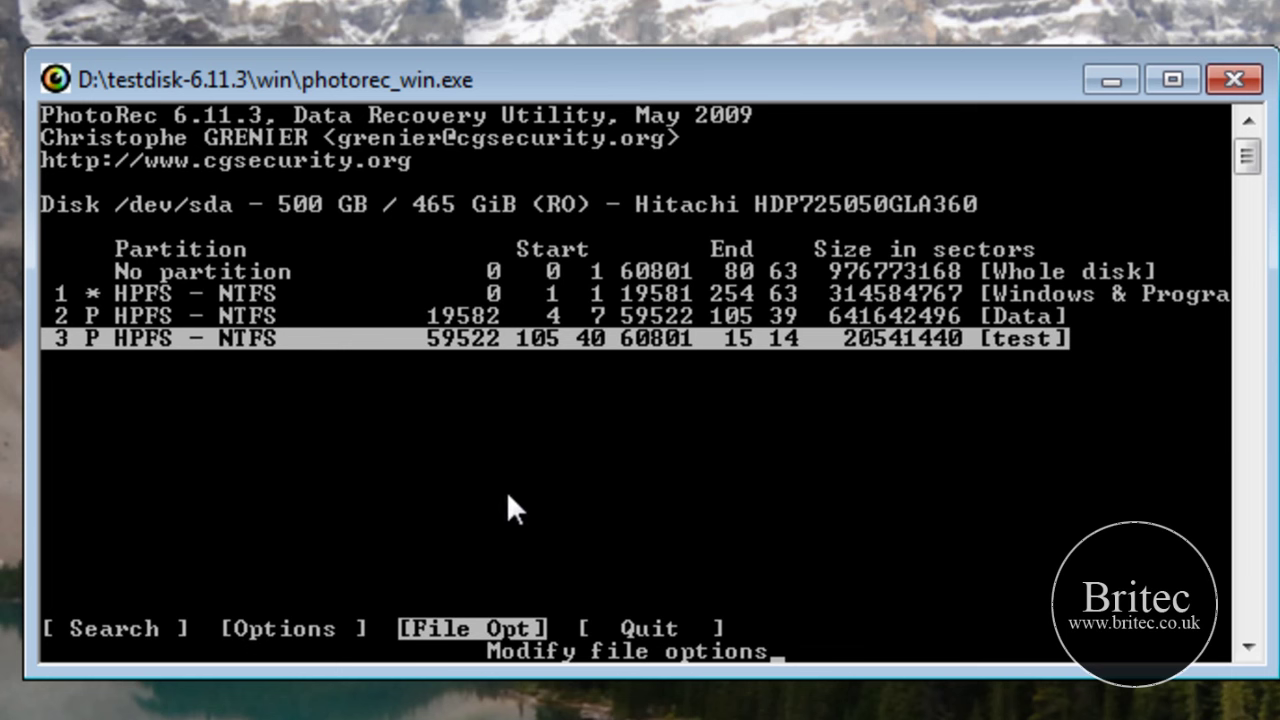
Start file recovery on the test partition and set the filesystem type to Other (FAT/NTFS/HFS+/ReiserFS)
key(Right)
key(Right)
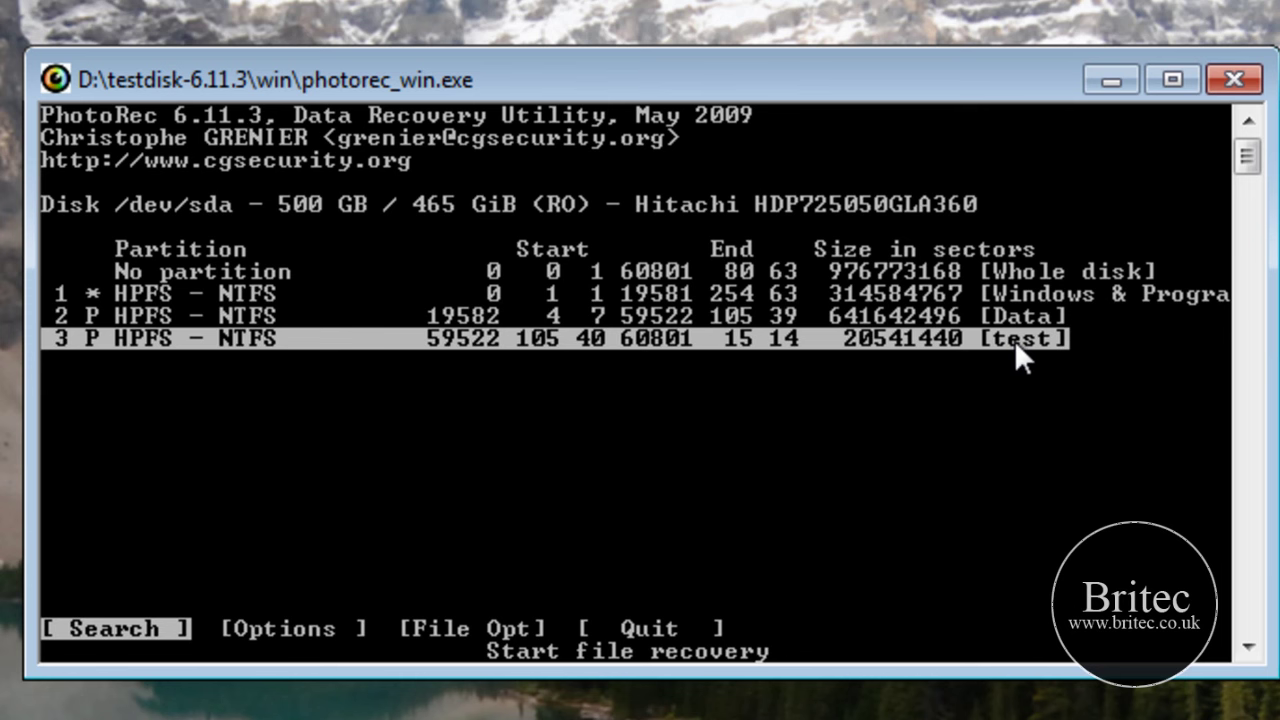
key(Return)
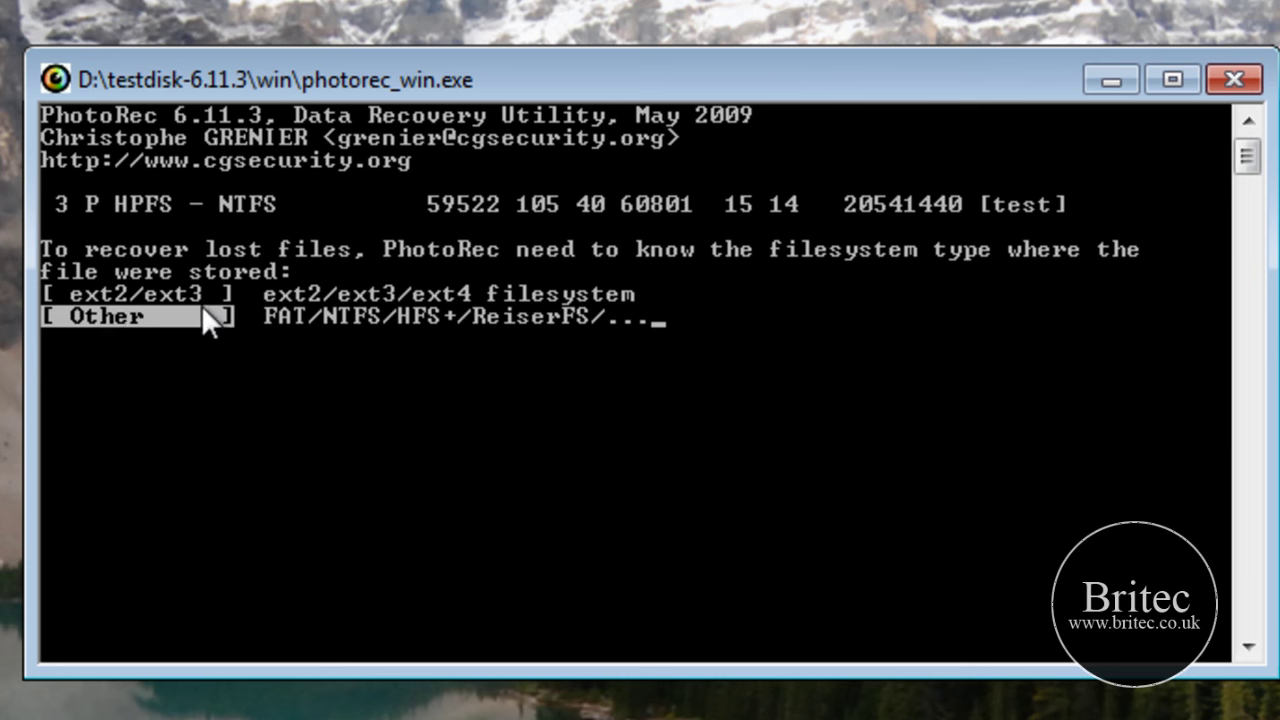
key(Up)
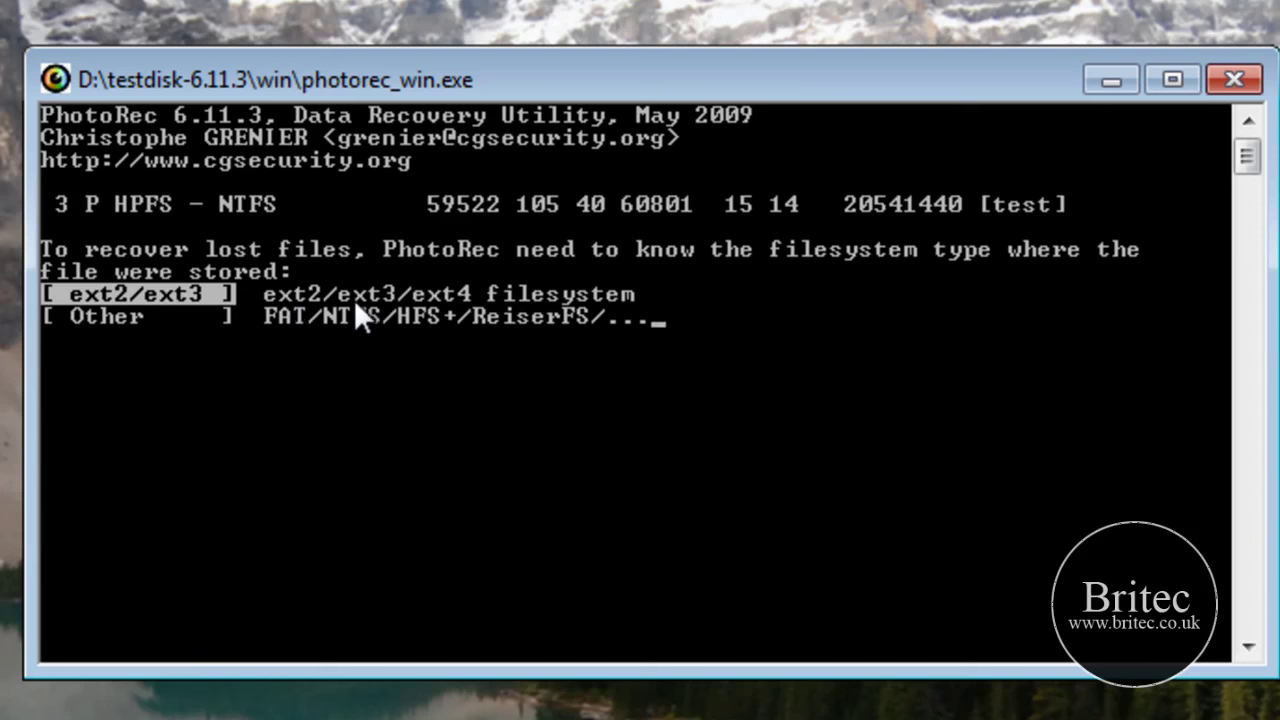
key(Down)
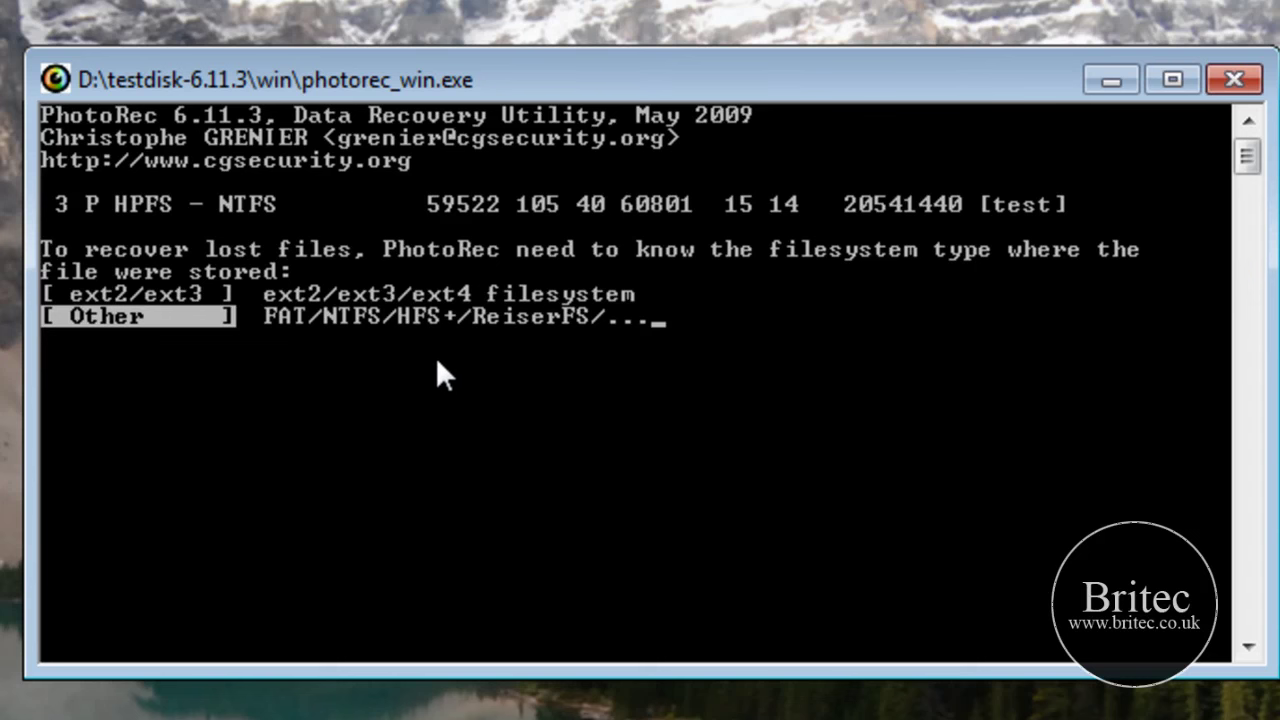
key(Return)
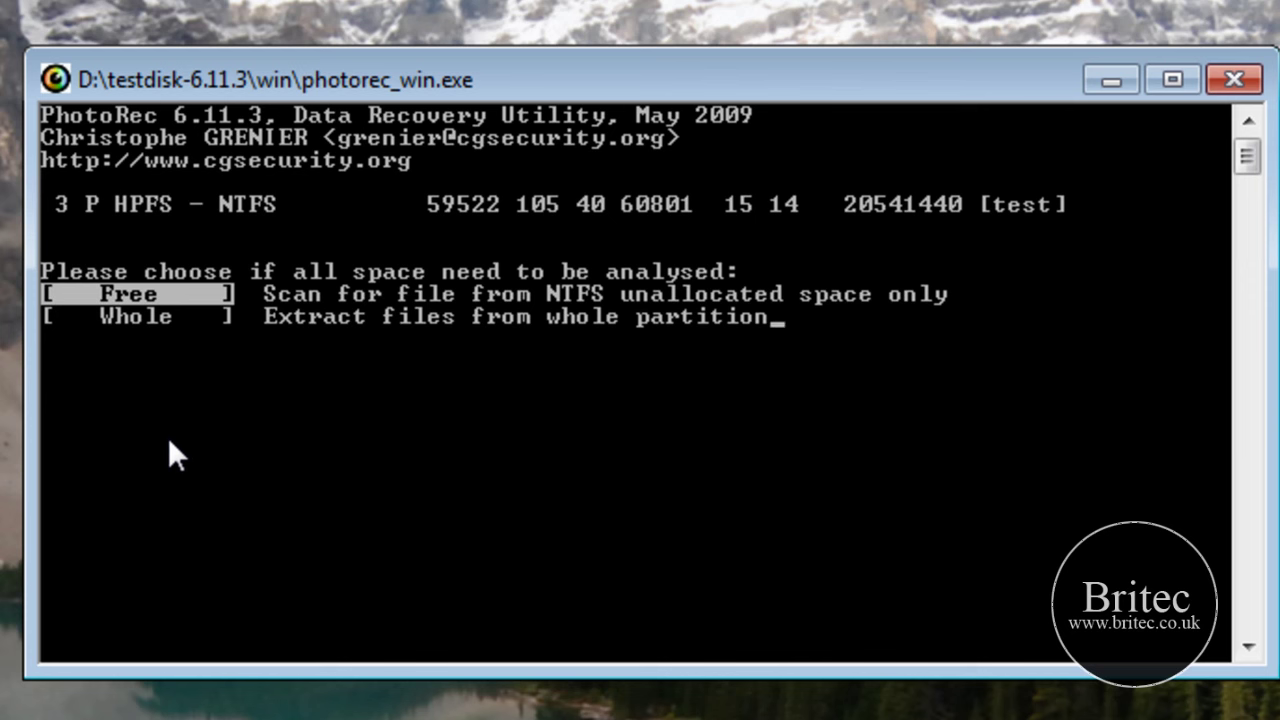
Extract files from the whole partition and save the recovered files in d:\testdisk-6.11.3\win
key(Down)
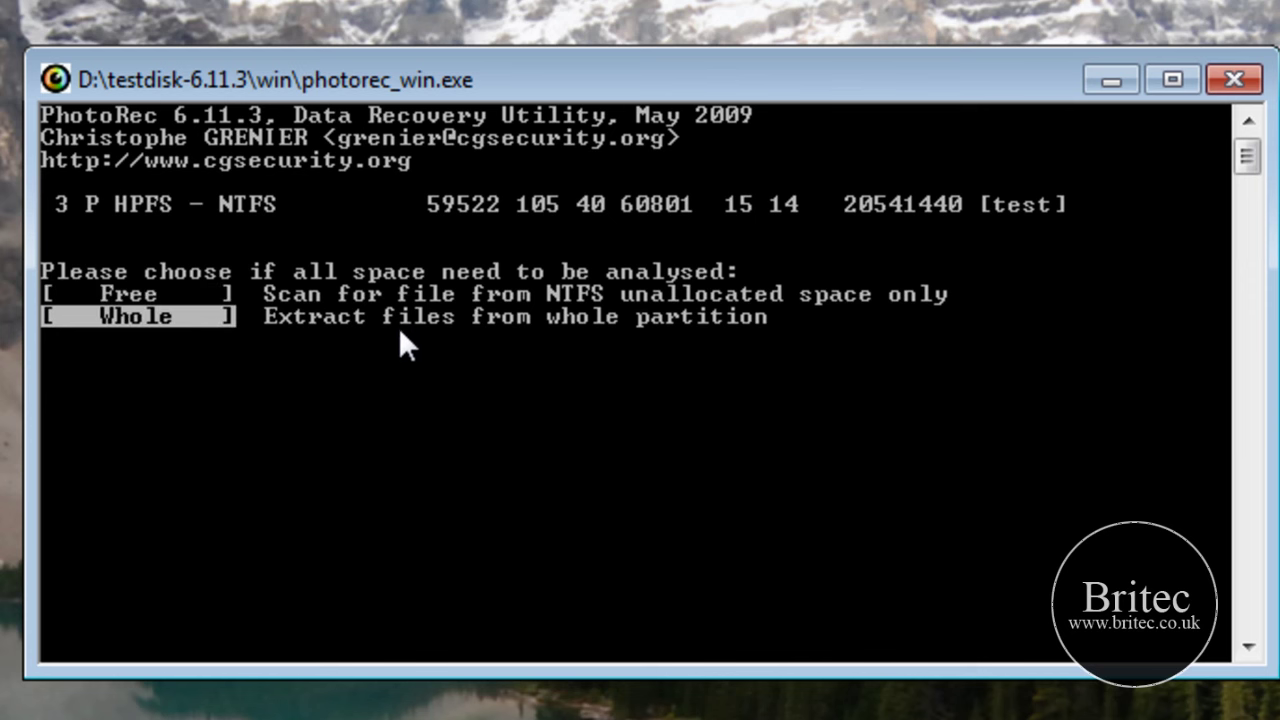
key(Return)
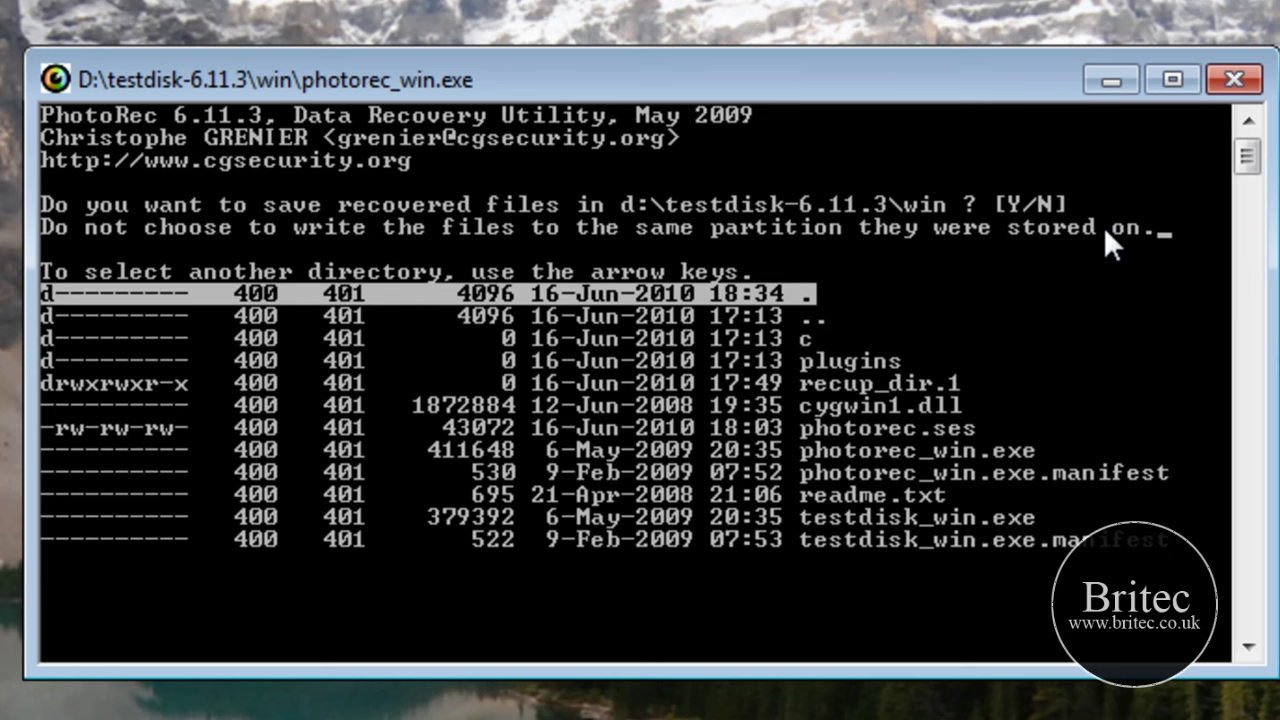
key(y)
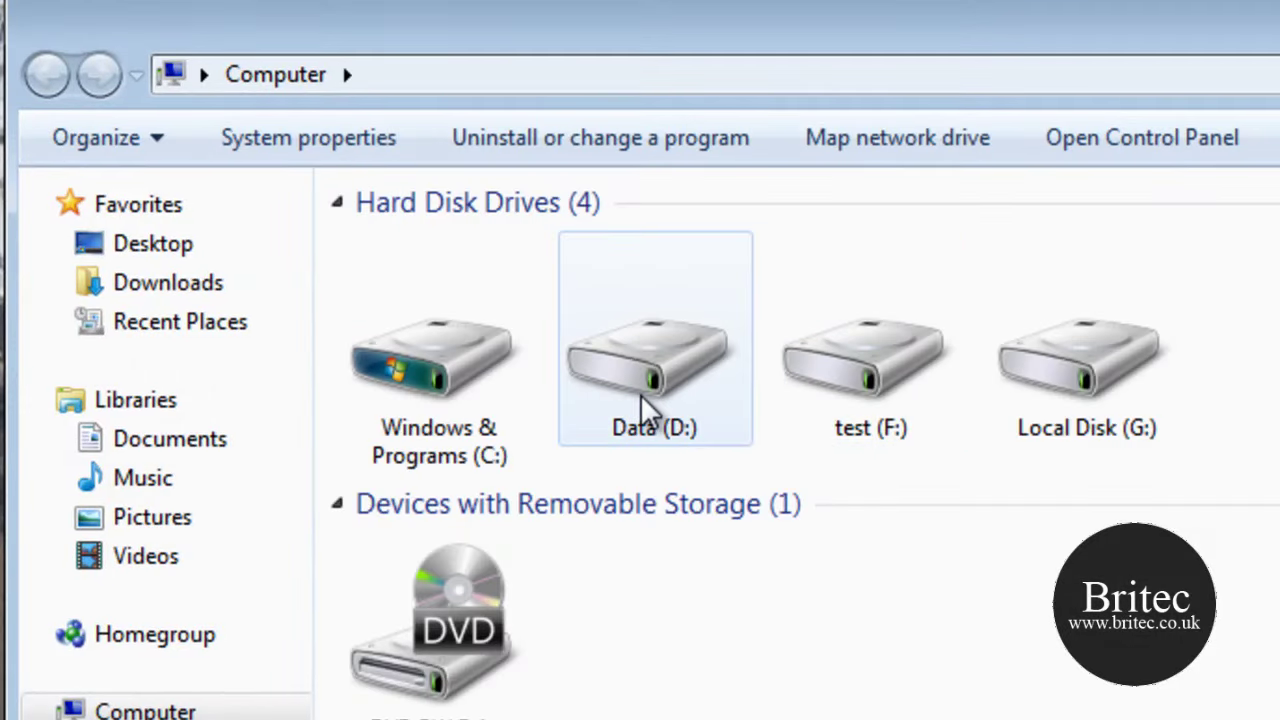
In Windows Explorer, open recup_dir.2 in D:\testdisk-6.11.3\win and inspect the XPThumbDrive folder inside the recovered f0000360.rar archive
double_click(657, 394)
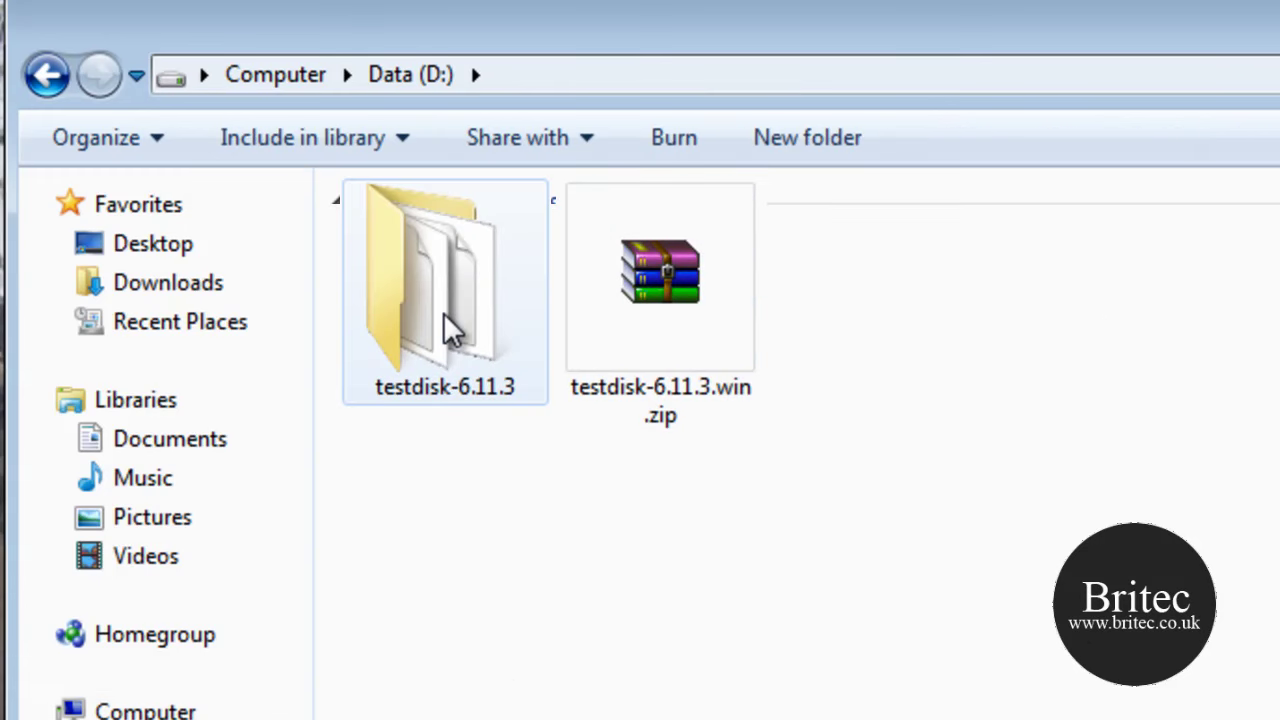
double_click(448, 330)
double_click(435, 330)
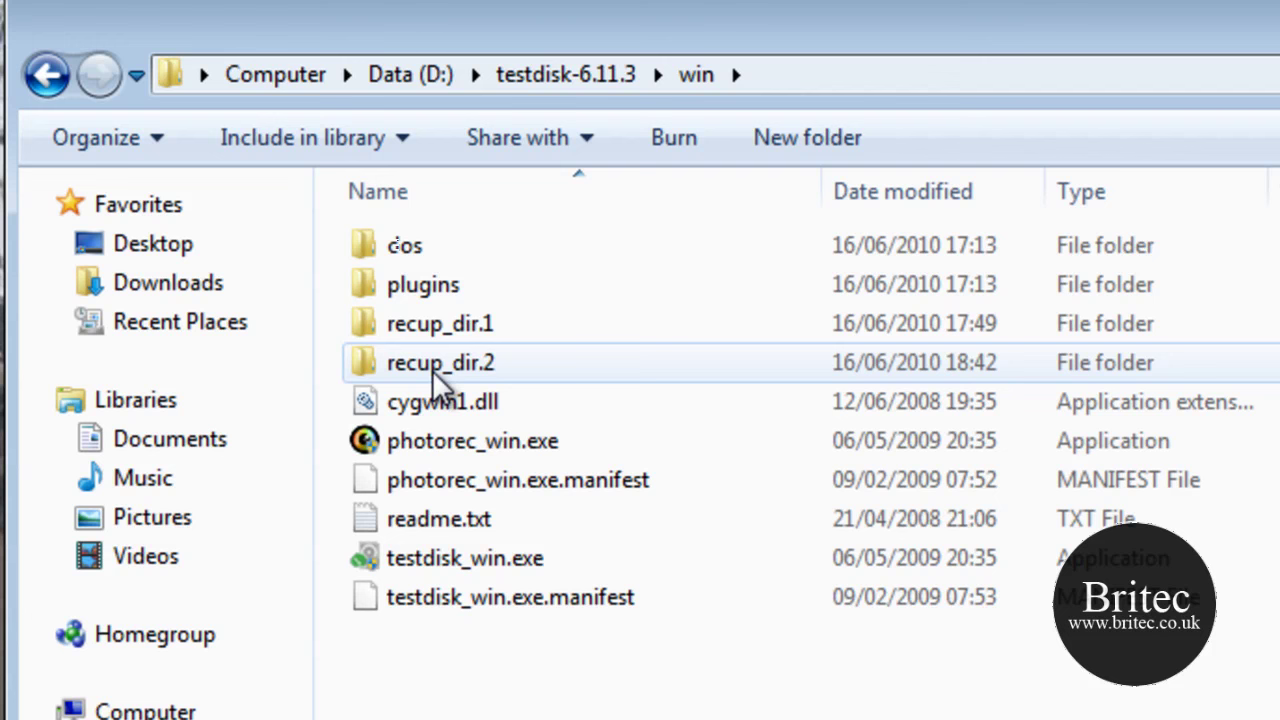
mouse_move(423, 372)
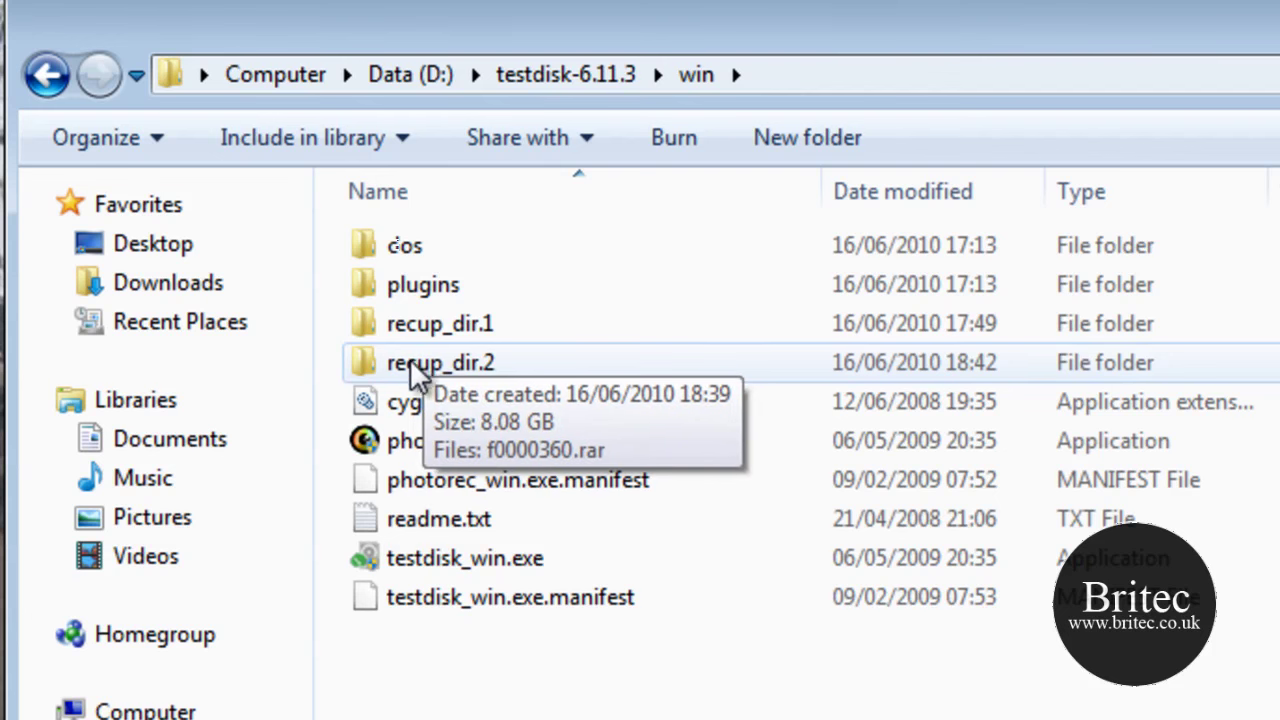
double_click(438, 361)
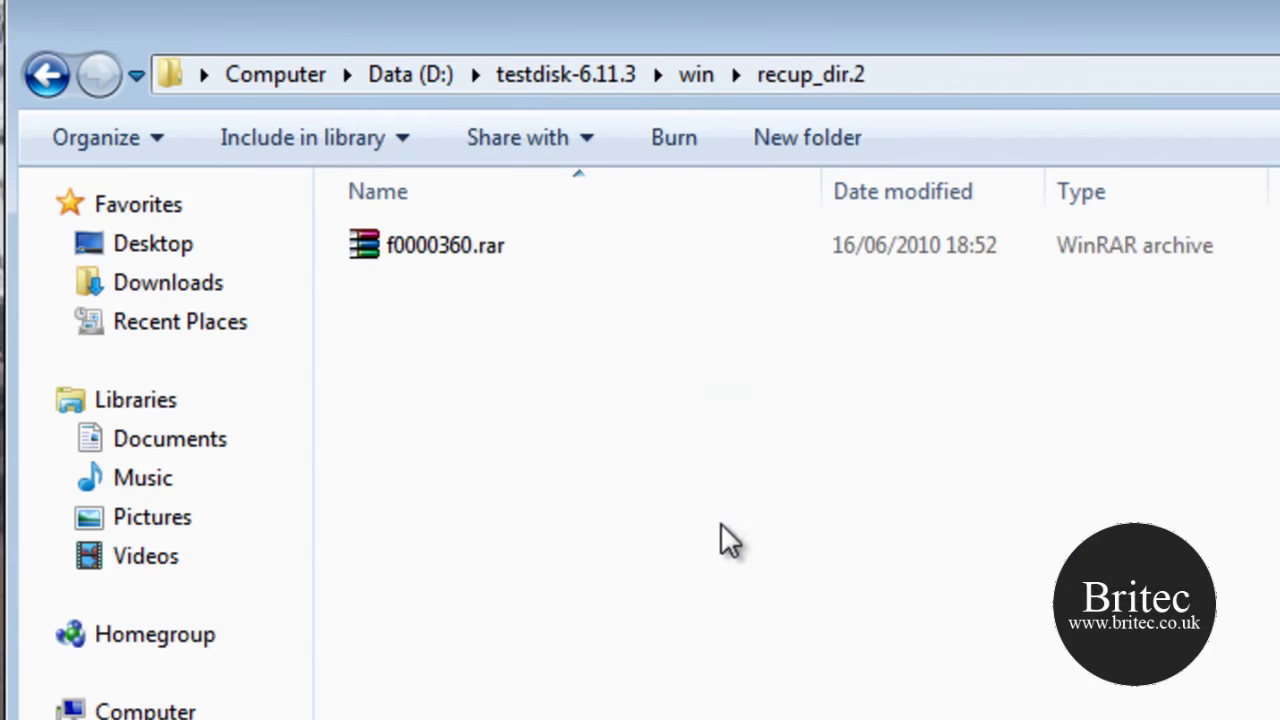
double_click(441, 247)
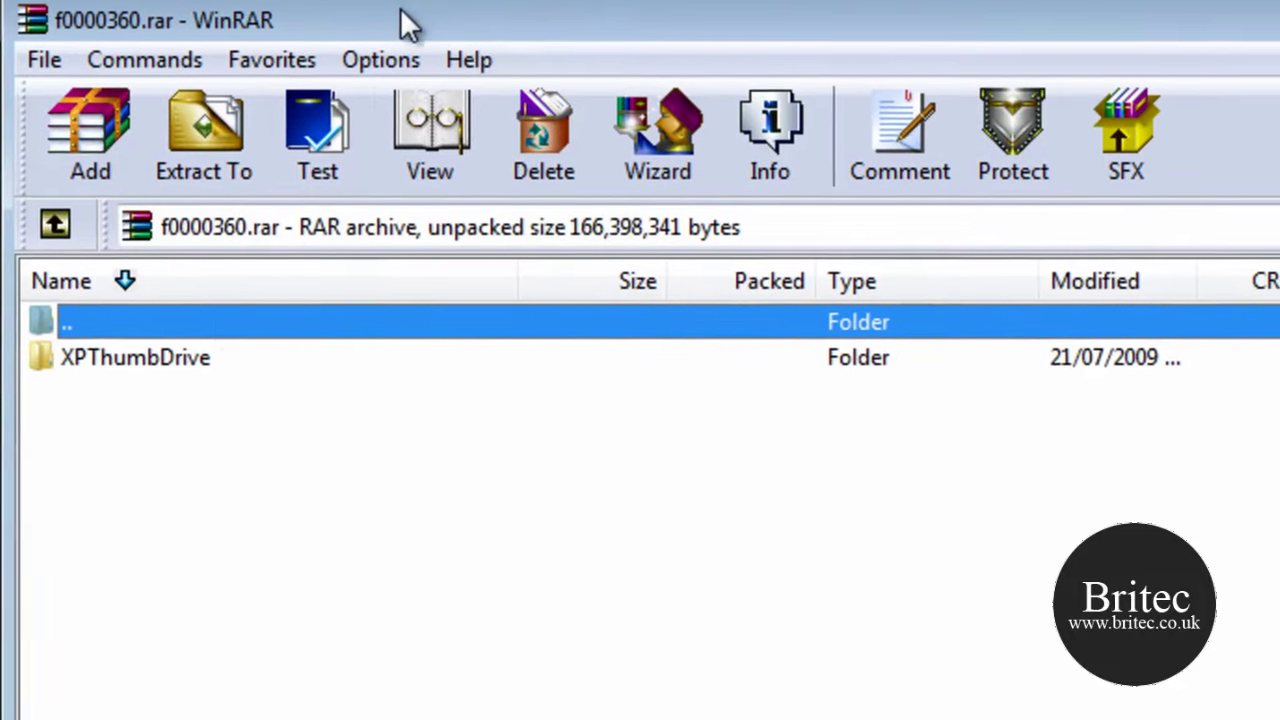
double_click(162, 354)
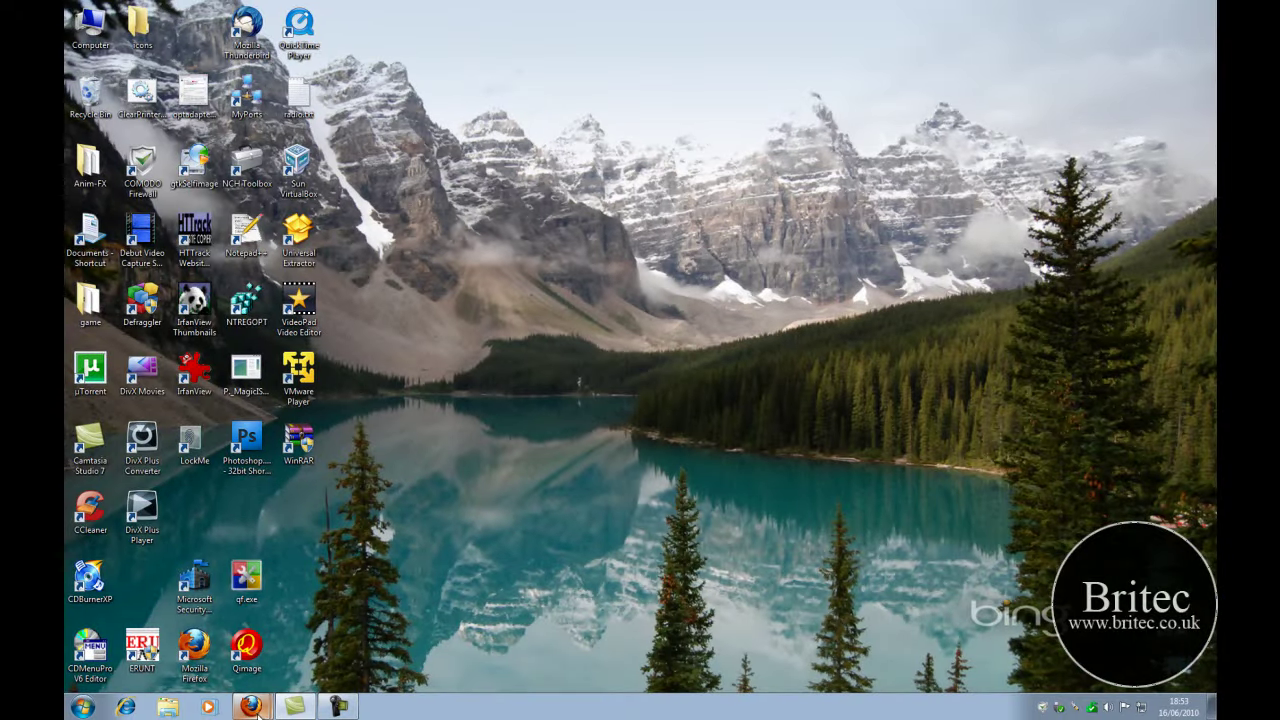
Switch to the Britec Computers Tech Support Forum in Firefox and look over its board list
mouse_move(258, 710)
click(250, 675)
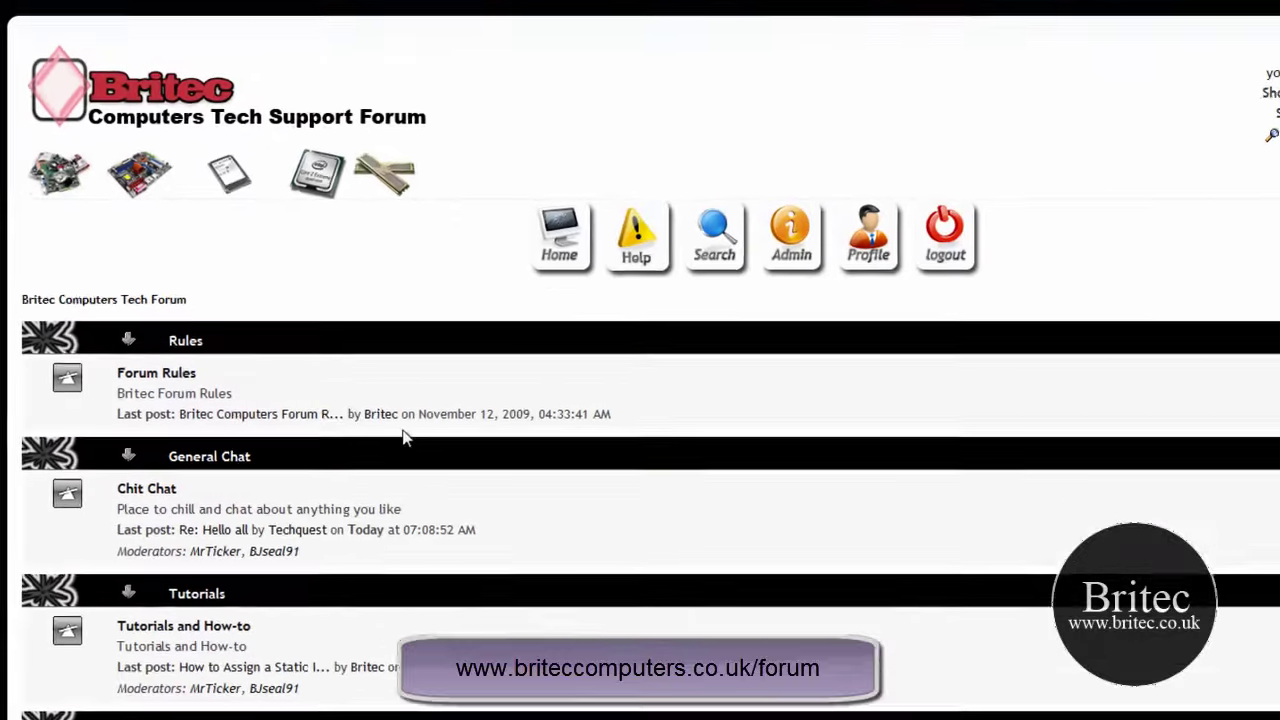
scroll(403, 440, down, 5)
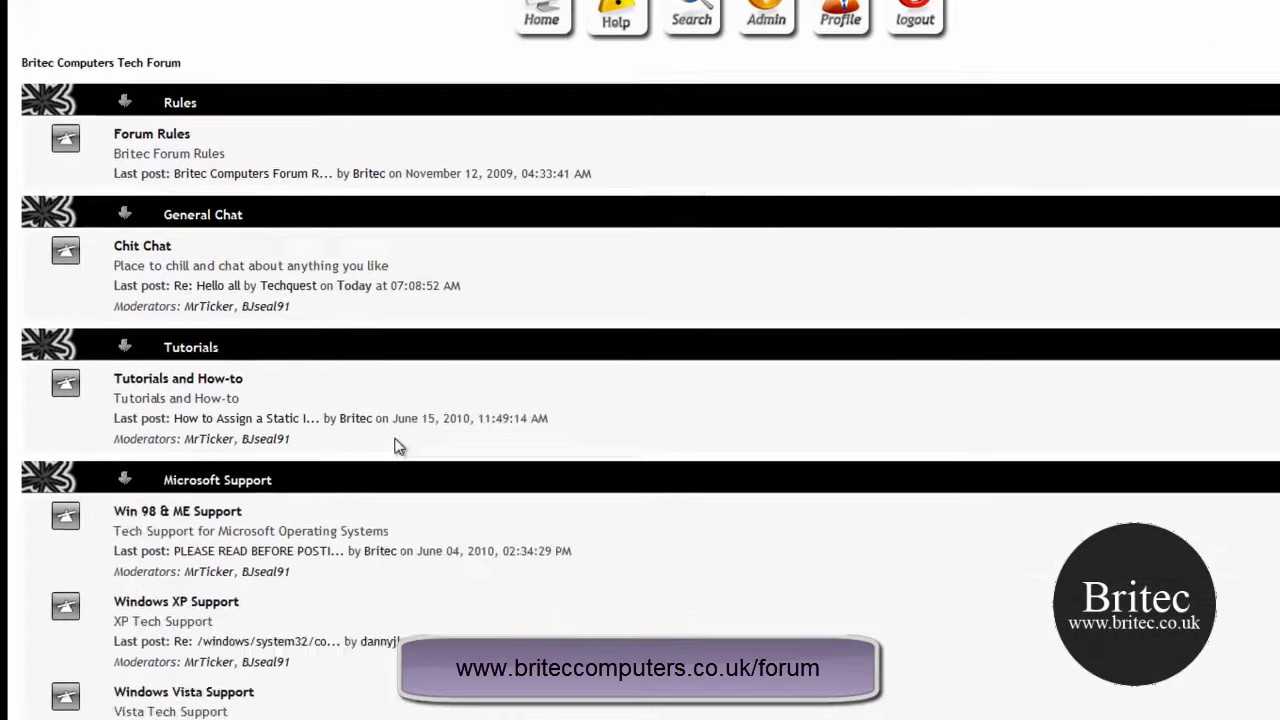
scroll(395, 436, up, 5)
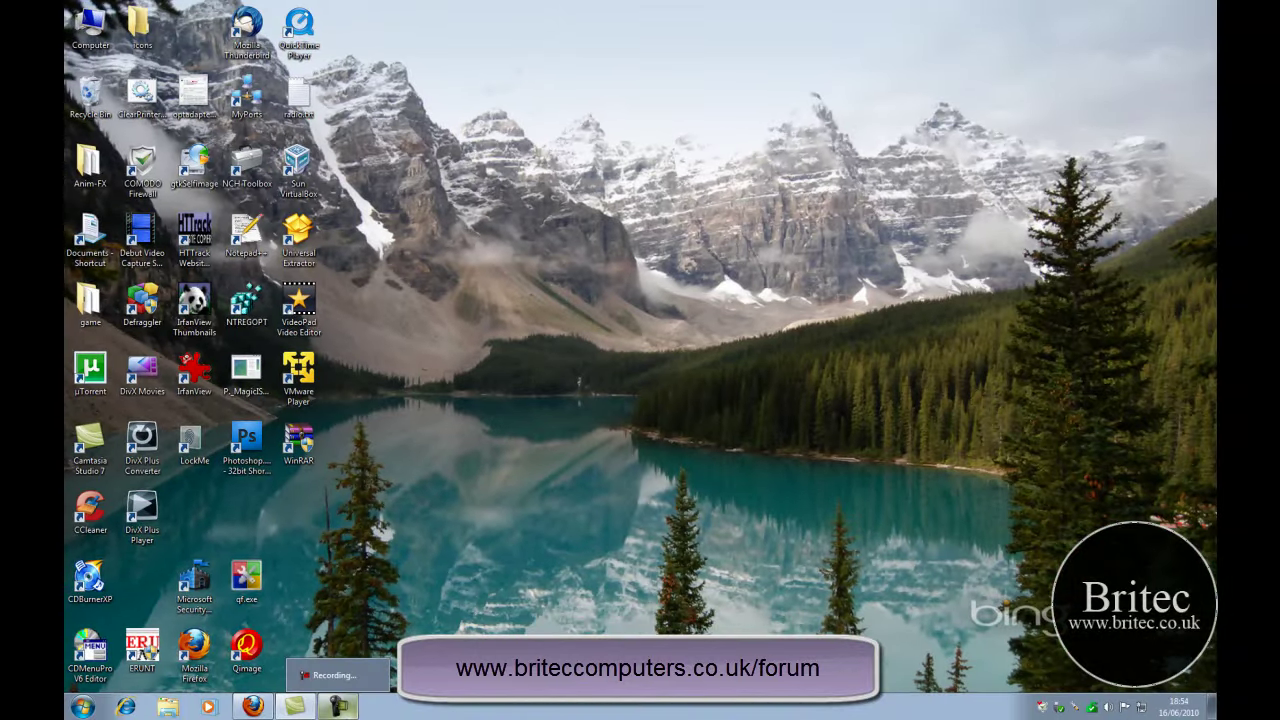
click(340, 706)
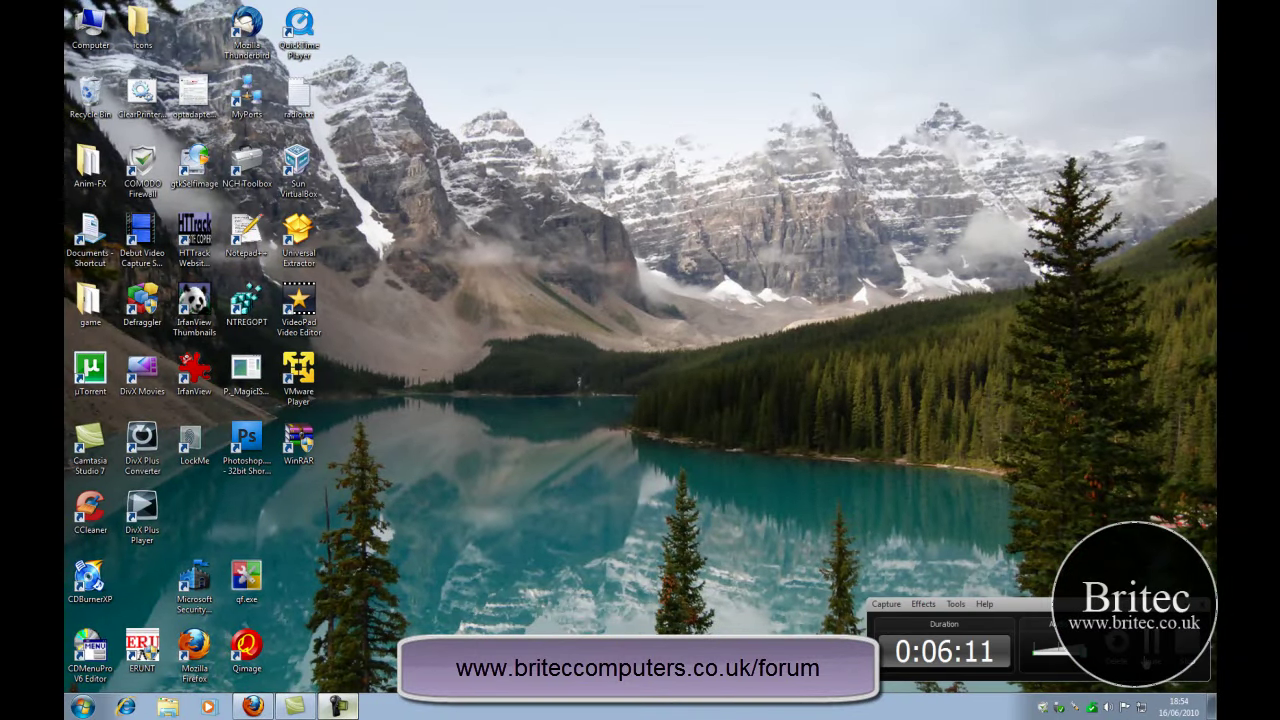